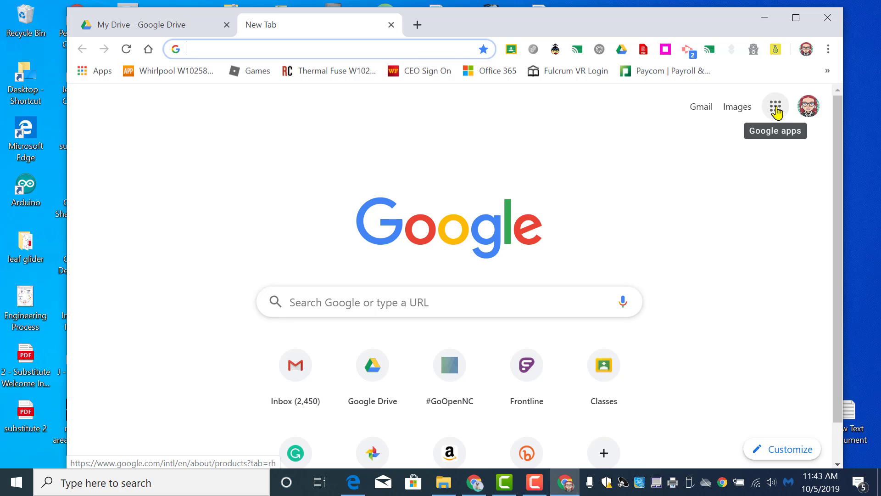
# Step: Open Google Classroom and create a new class named "math 101"
pyautogui.click(776, 110)
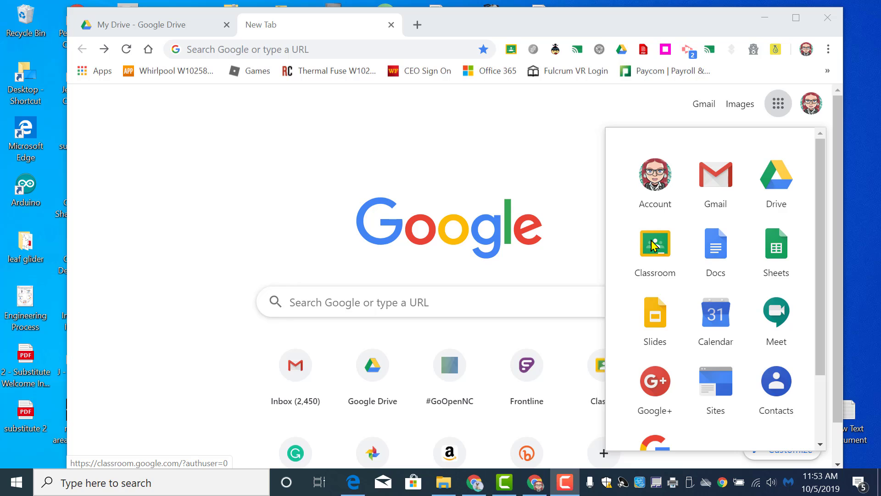
pyautogui.click(654, 244)
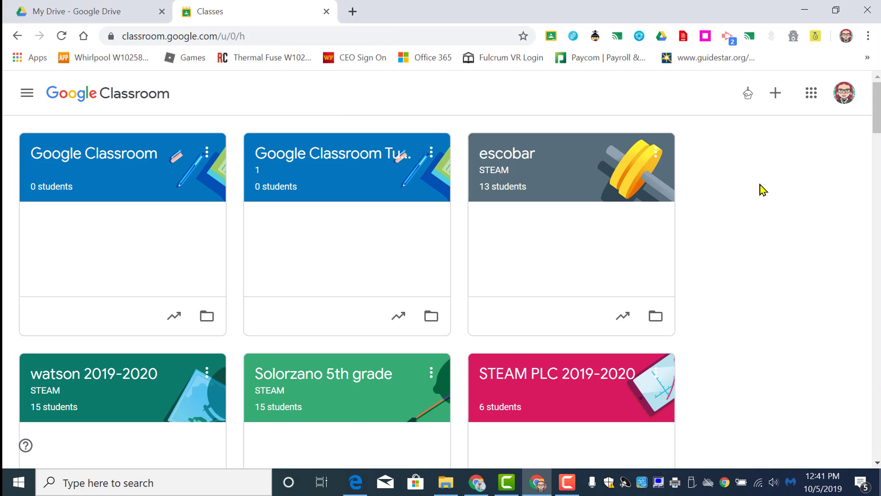
pyautogui.click(780, 102)
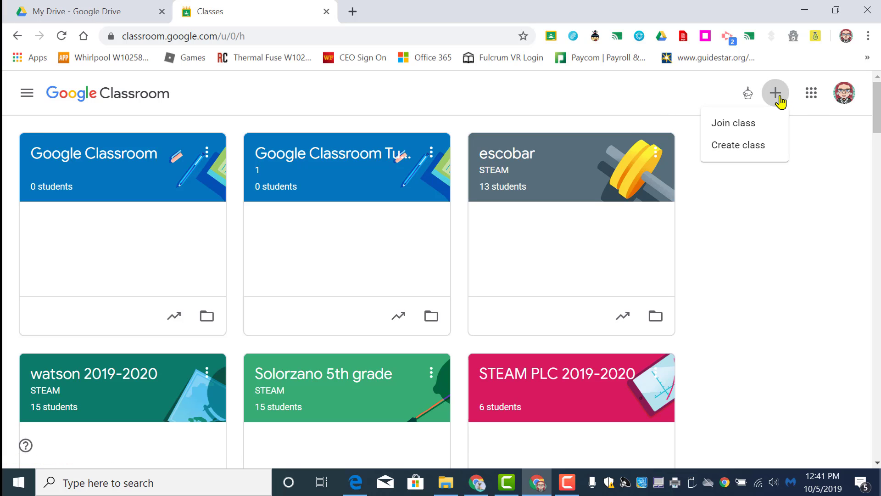
pyautogui.click(753, 147)
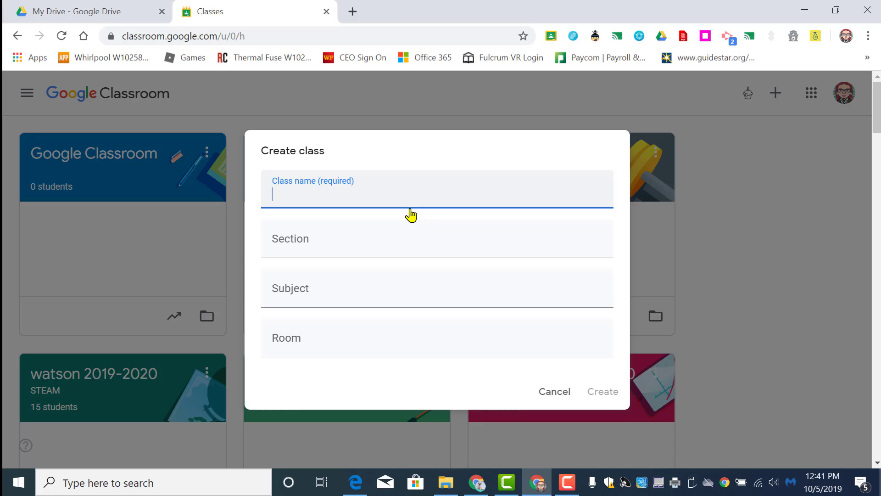
pyautogui.write('math 101')
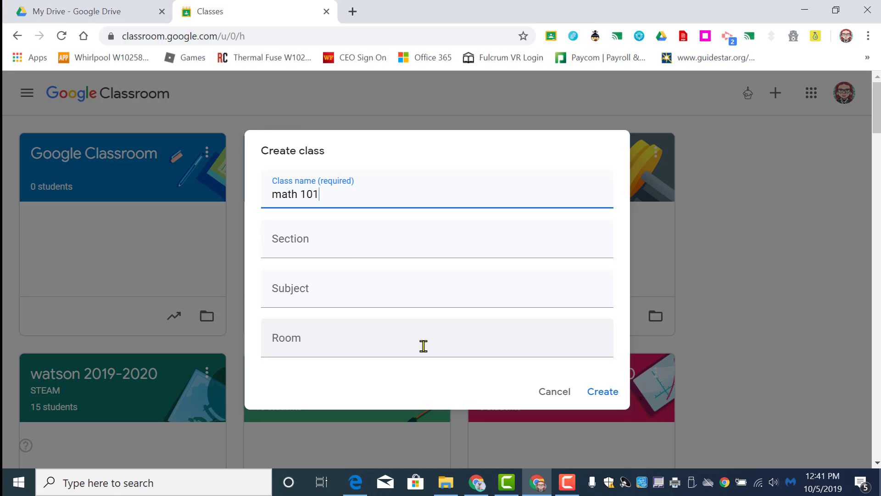
pyautogui.click(602, 395)
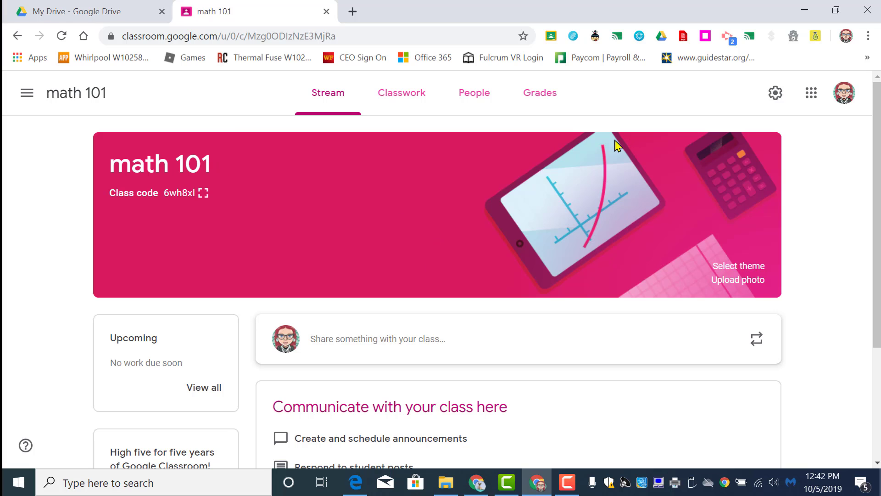
# Step: View the theme gallery for the class banner and close it without choosing a theme
pyautogui.click(748, 274)
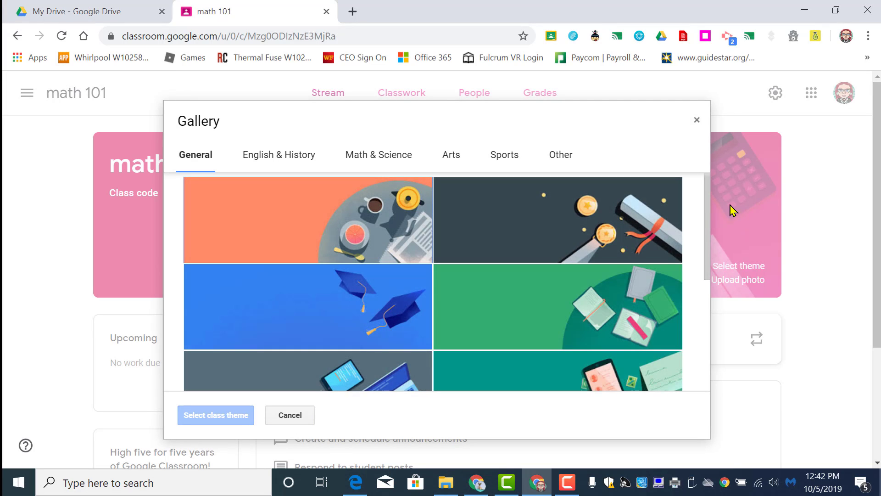
pyautogui.click(697, 121)
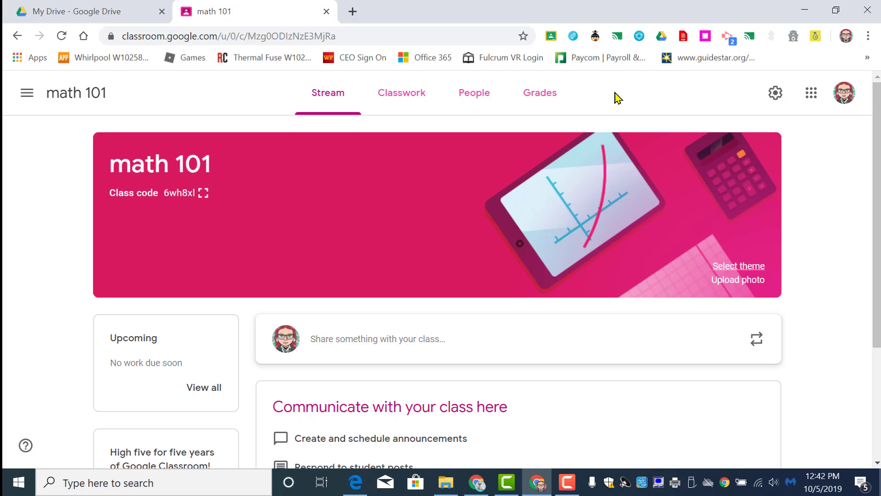
# Step: In the class settings, set the class description to "this is a tutorial for google classroom"
pyautogui.click(776, 94)
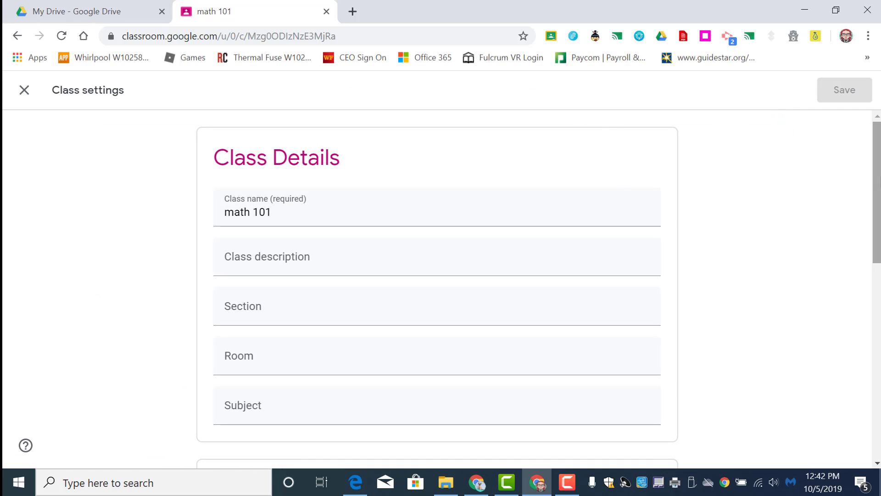
pyautogui.scroll(-4, 877, 192)
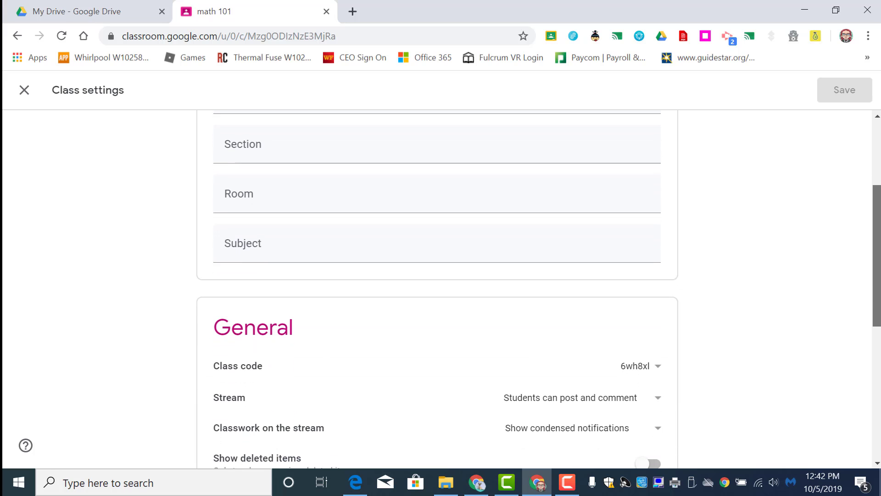
pyautogui.scroll(2, 847, 206)
pyautogui.click(454, 194)
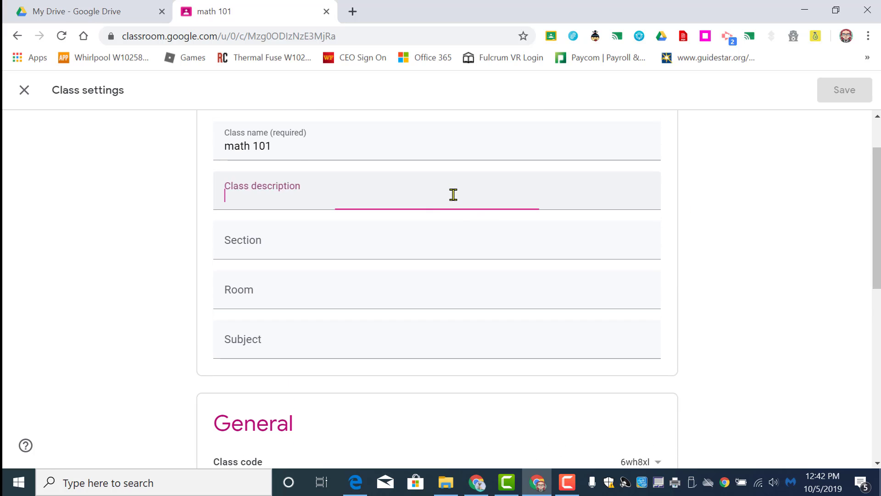
pyautogui.write('this is a tuto')
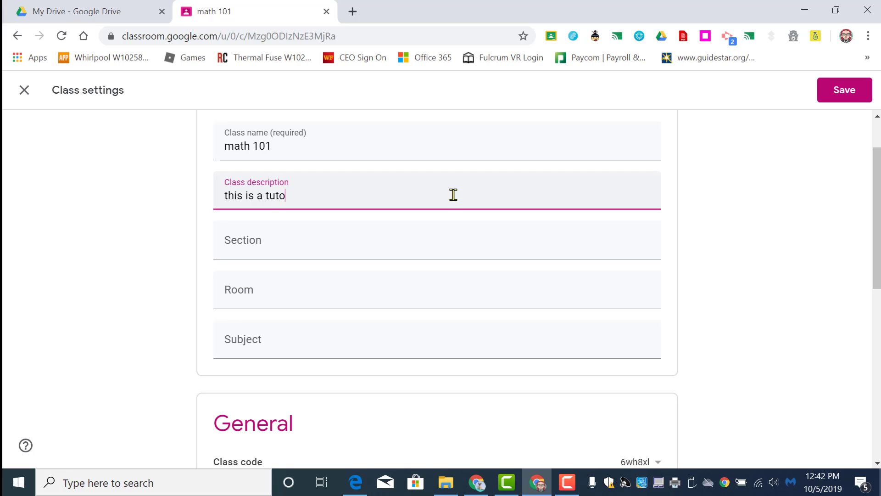
pyautogui.write('rial for google classroom')
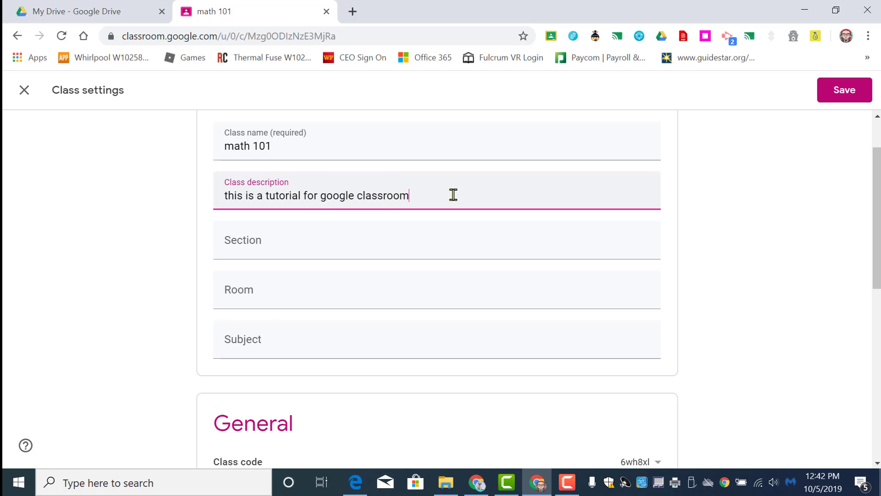
# Step: Check the Stream permission choices in the general class settings and turn on Show deleted items
pyautogui.scroll(-7, 454, 195)
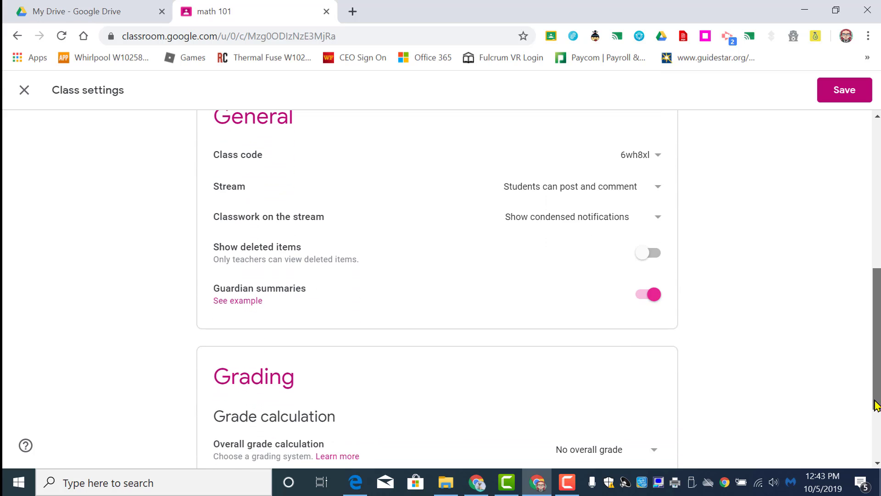
pyautogui.moveTo(875, 401); pyautogui.dragTo(875, 404)
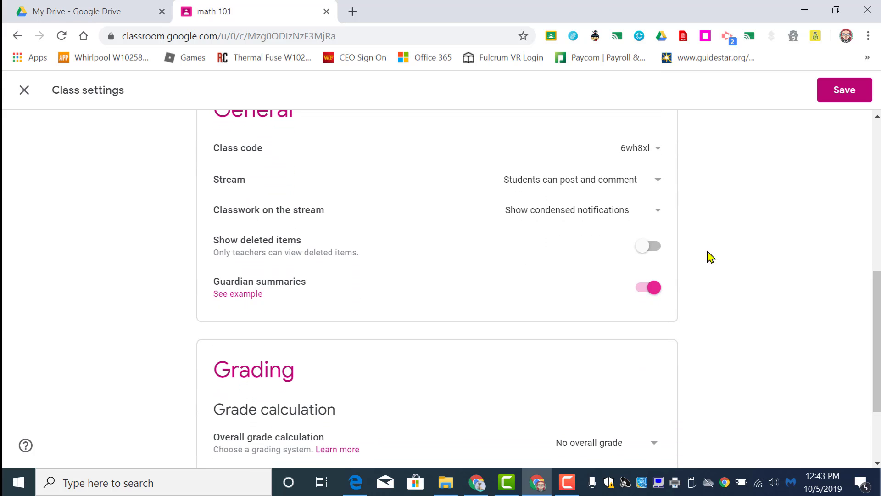
pyautogui.click(626, 186)
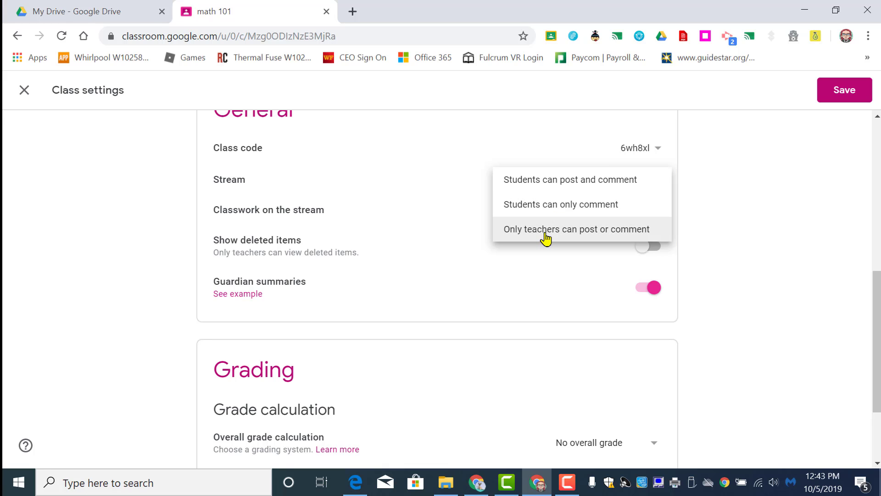
pyautogui.click(547, 279)
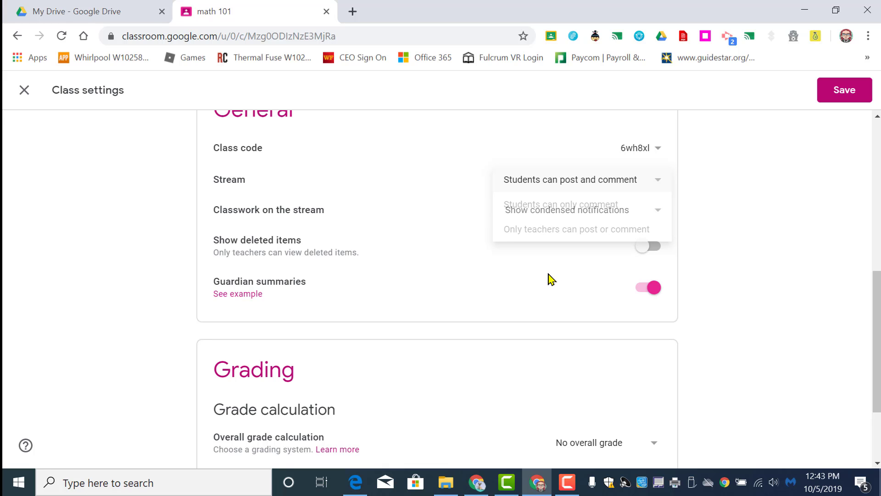
pyautogui.click(658, 252)
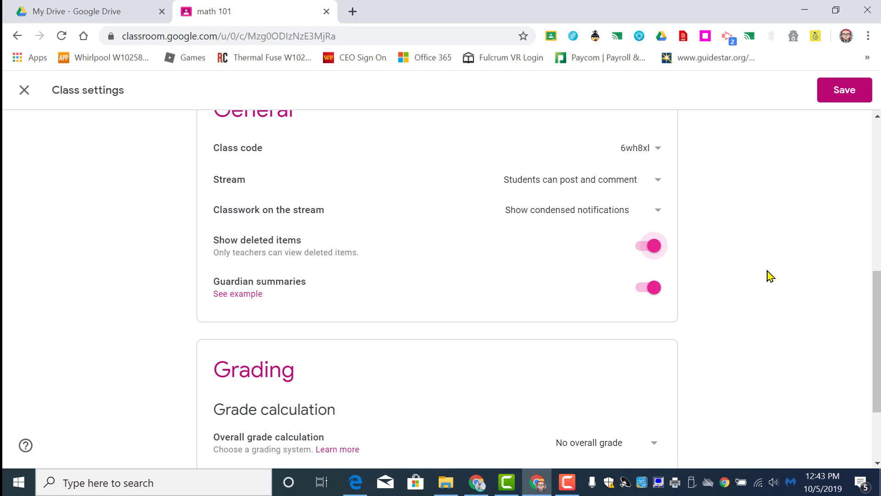
# Step: Examine the overall grade calculation and grade category options in the grading settings, and save the class settings
pyautogui.scroll(-2, 437, 287)
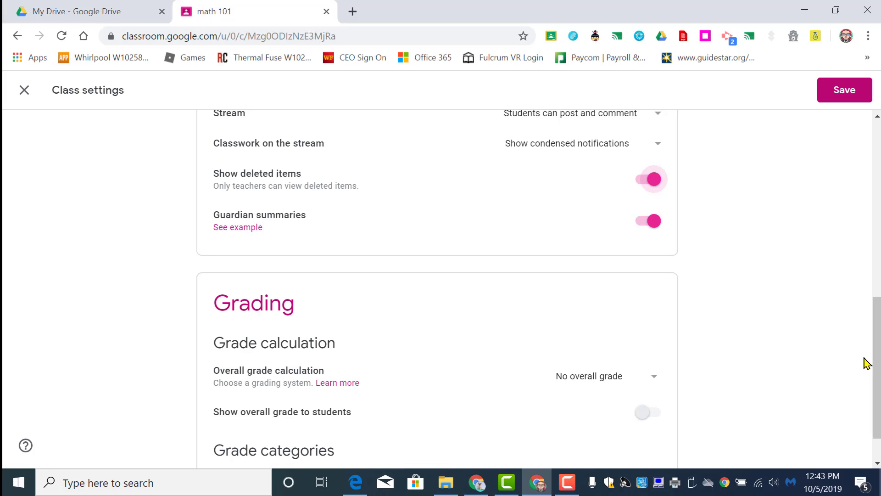
pyautogui.scroll(-1, 867, 360)
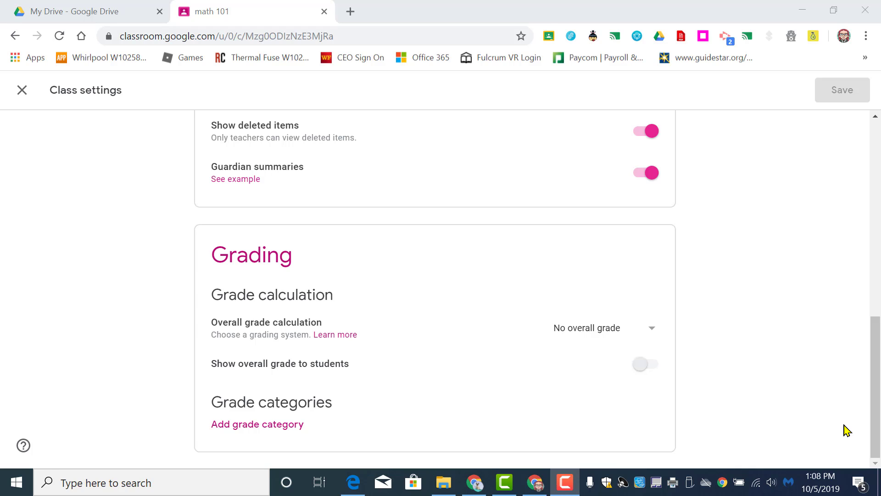
pyautogui.click(647, 337)
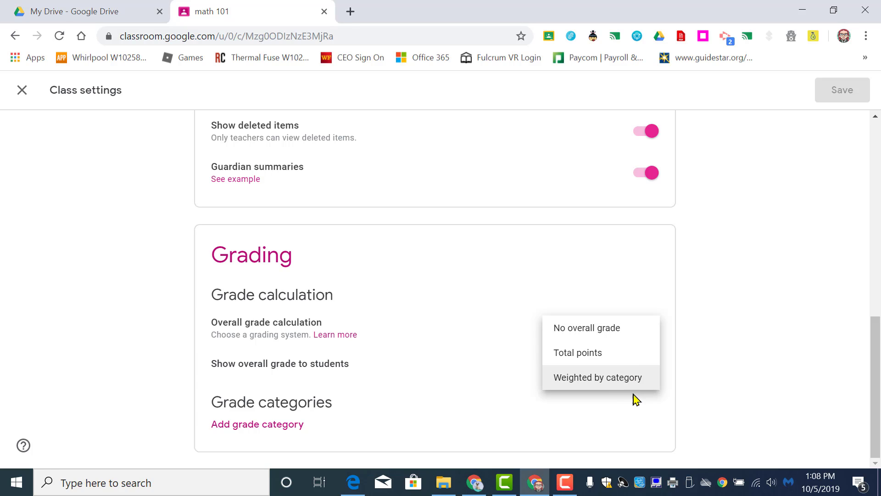
pyautogui.click(632, 336)
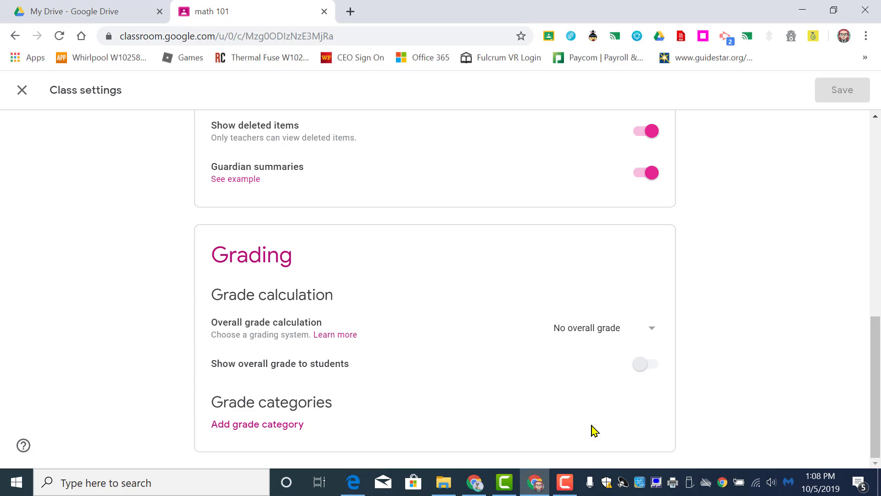
pyautogui.click(643, 364)
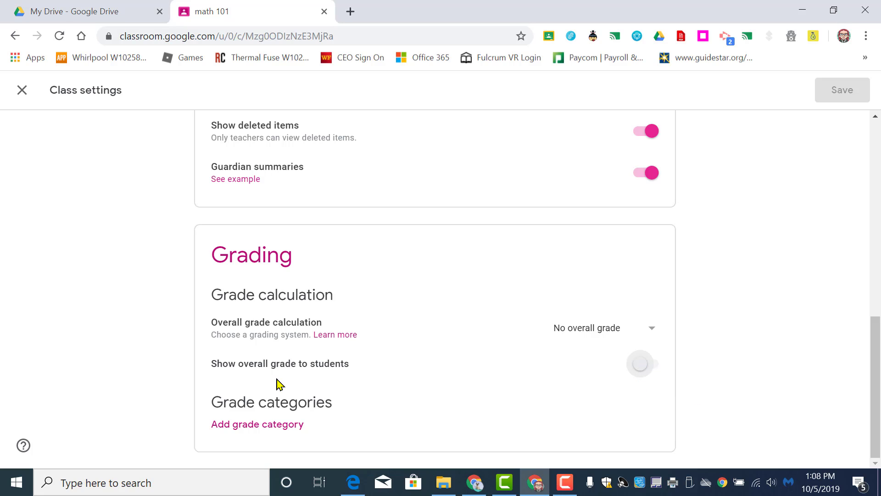
pyautogui.click(266, 426)
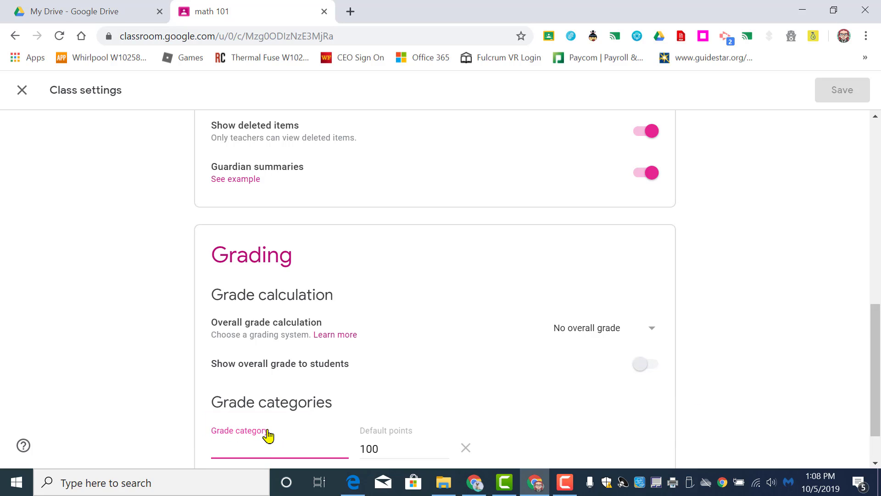
pyautogui.click(269, 428)
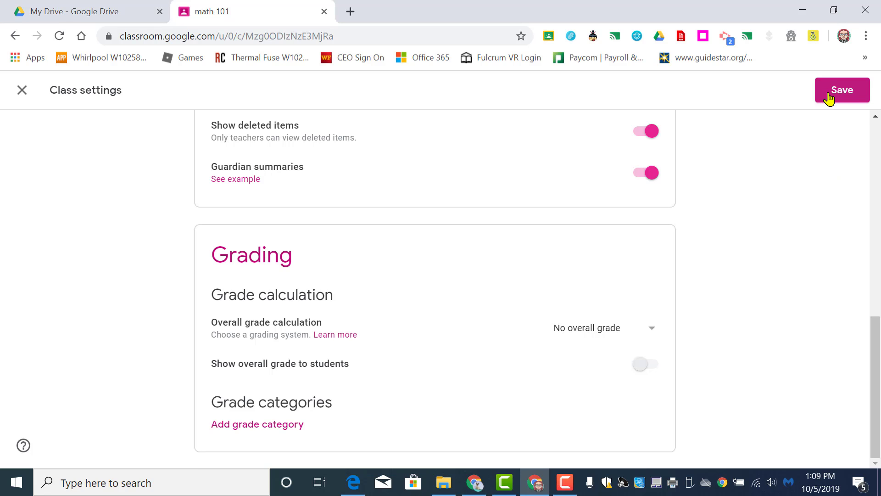
pyautogui.click(829, 98)
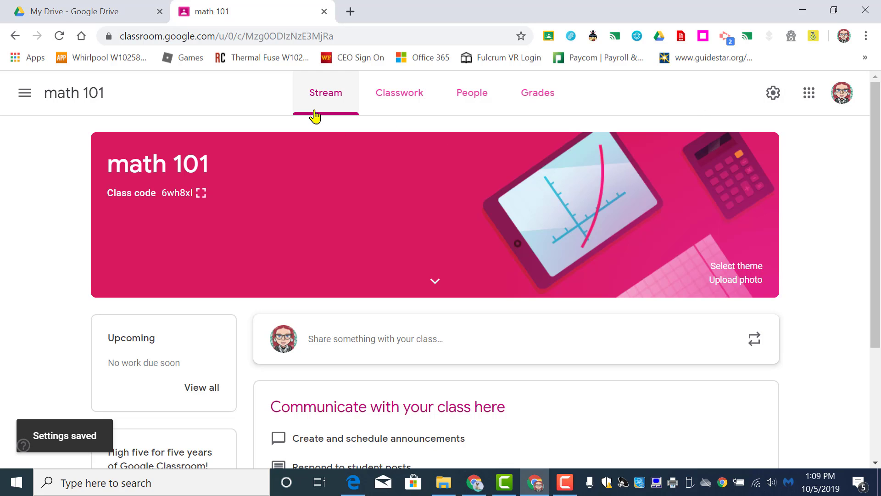
# Step: Look through the Classwork, People and Grades pages of the math 101 class
pyautogui.click(402, 101)
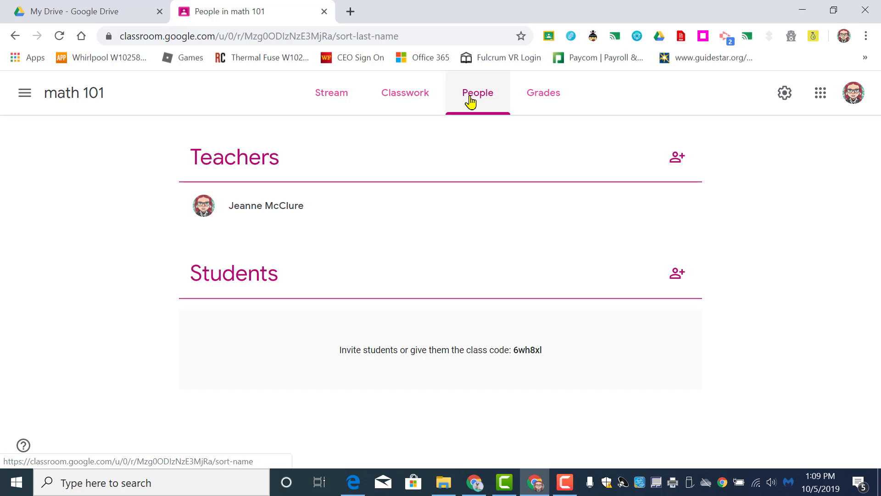
pyautogui.click(540, 103)
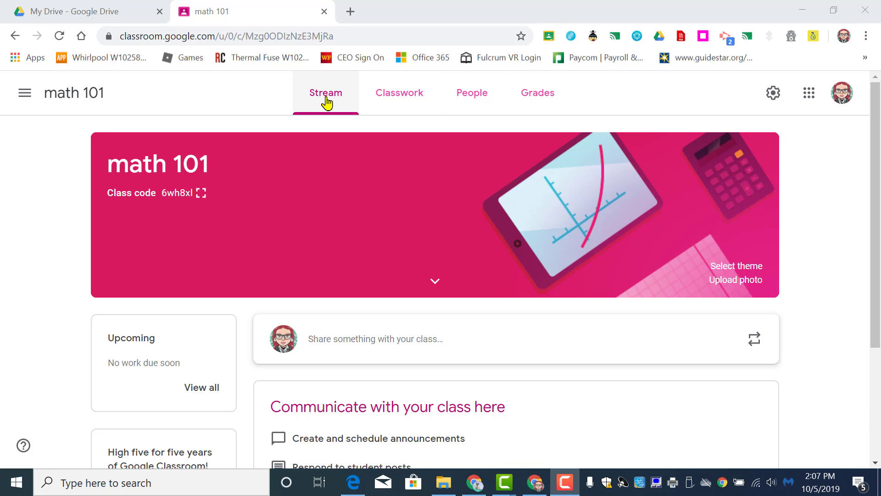
# Step: Start a new assignment in the Classwork section of the math 101 class
pyautogui.click(418, 102)
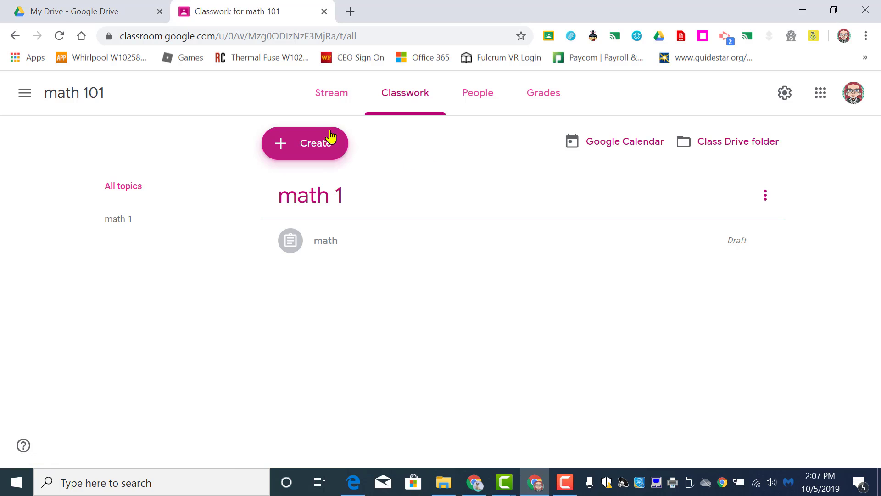
pyautogui.click(320, 140)
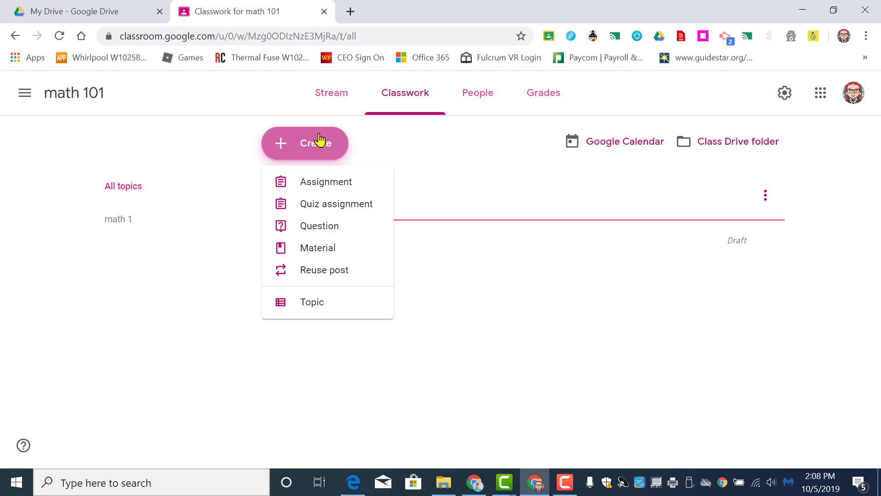
pyautogui.click(319, 139)
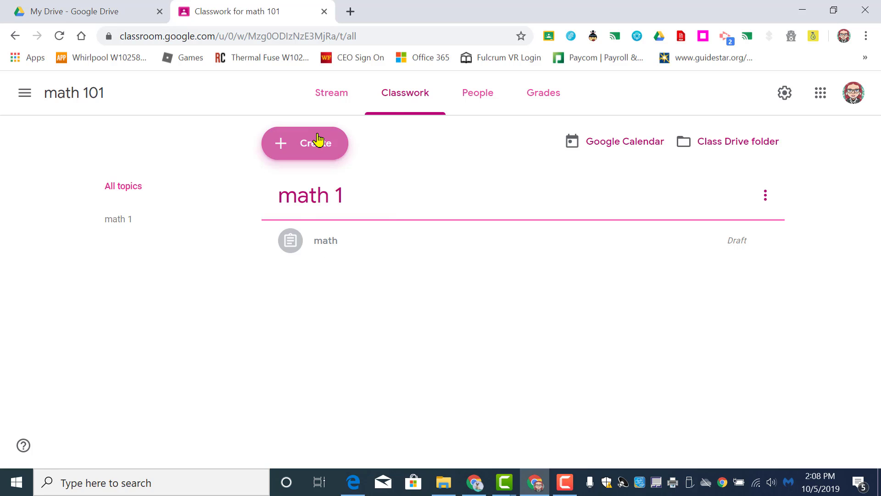
pyautogui.click(319, 141)
pyautogui.click(319, 190)
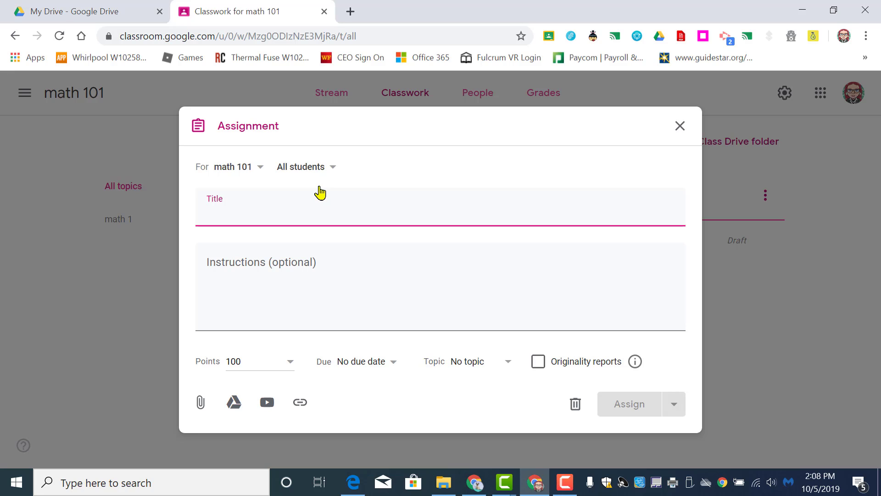
# Step: Attach the recent "Math tutorial" document from Google Drive to the assignment
pyautogui.click(235, 404)
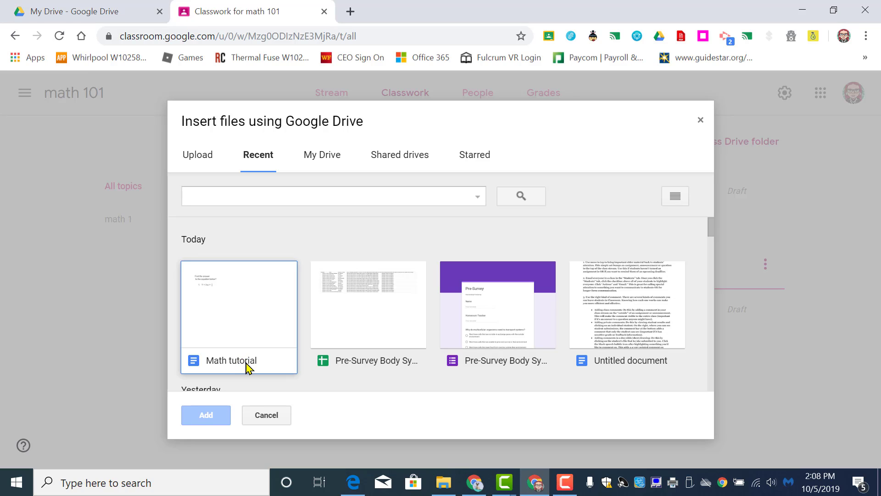
pyautogui.click(240, 317)
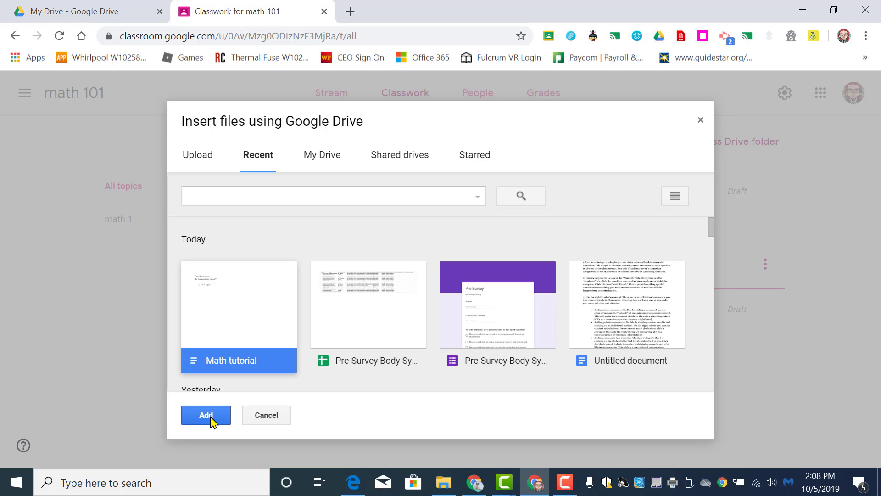
pyautogui.click(205, 415)
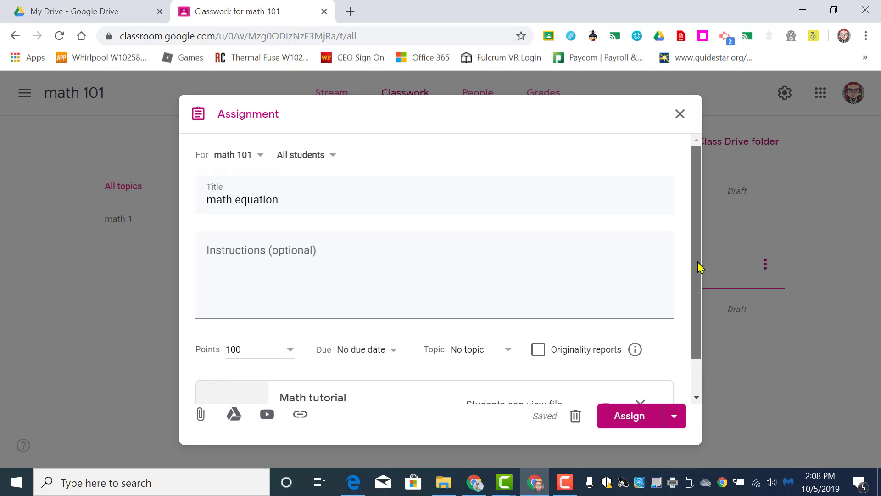
# Step: Set the assignment's due date to Oct 9, 2019 with a due time of 5pm
pyautogui.moveTo(698, 266); pyautogui.dragTo(702, 329)
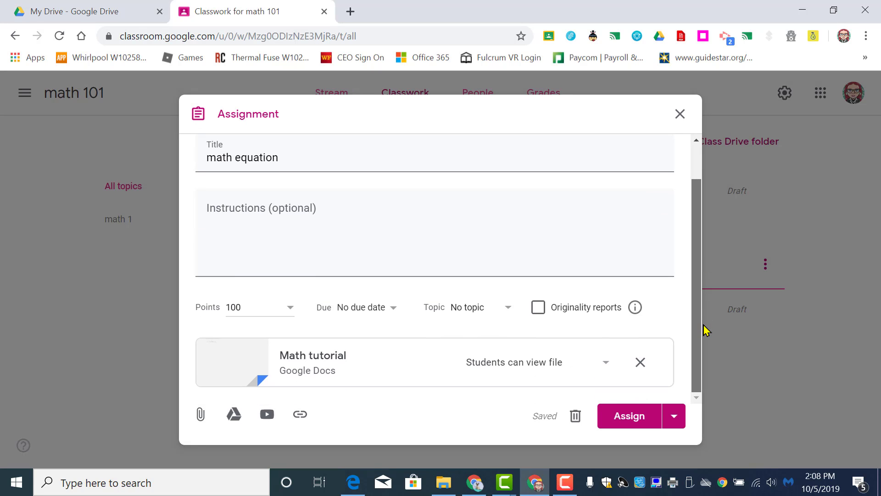
pyautogui.click(288, 311)
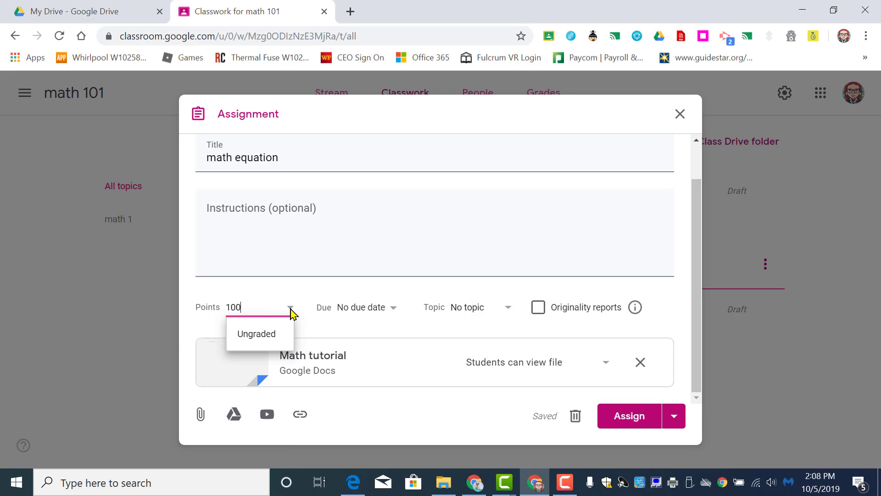
pyautogui.click(394, 308)
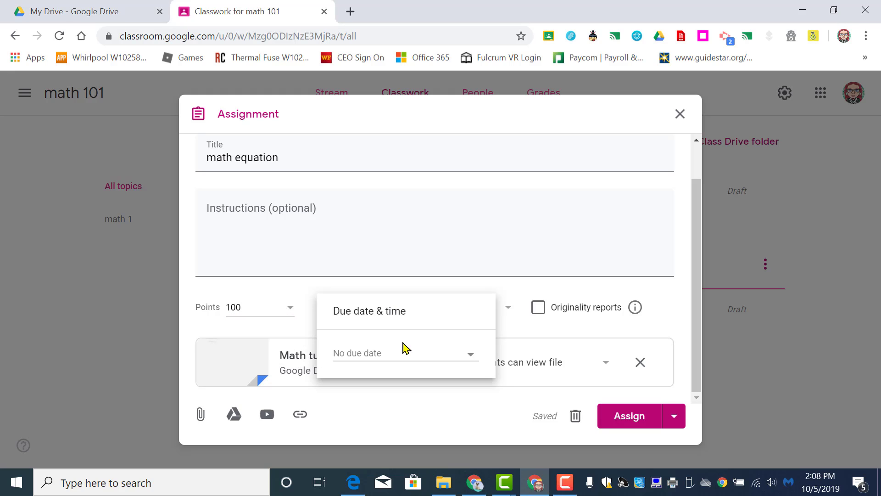
pyautogui.click(466, 356)
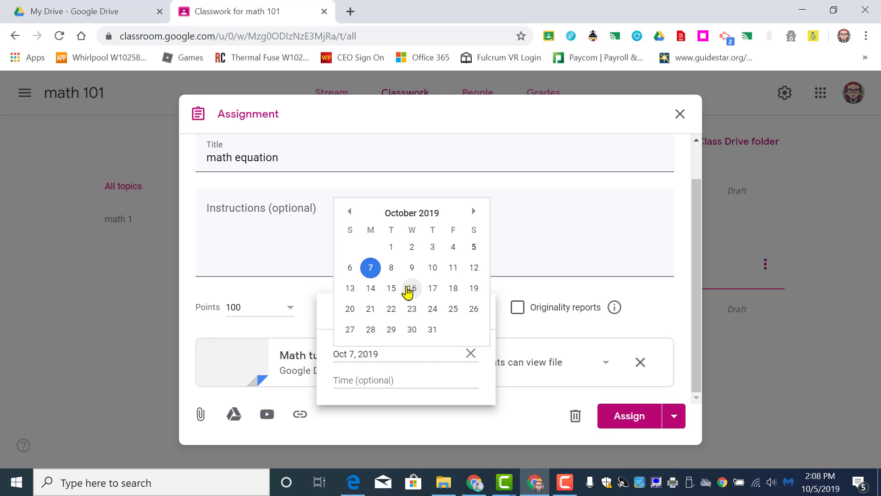
pyautogui.click(413, 268)
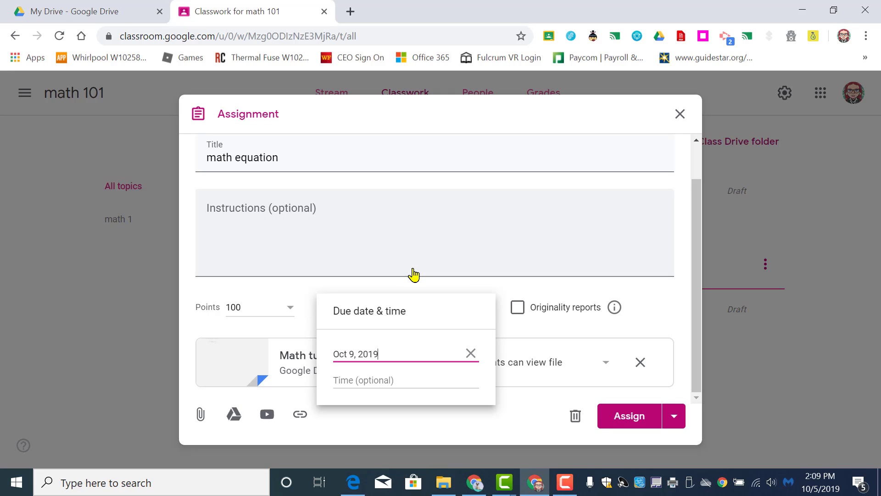
pyautogui.click(397, 382)
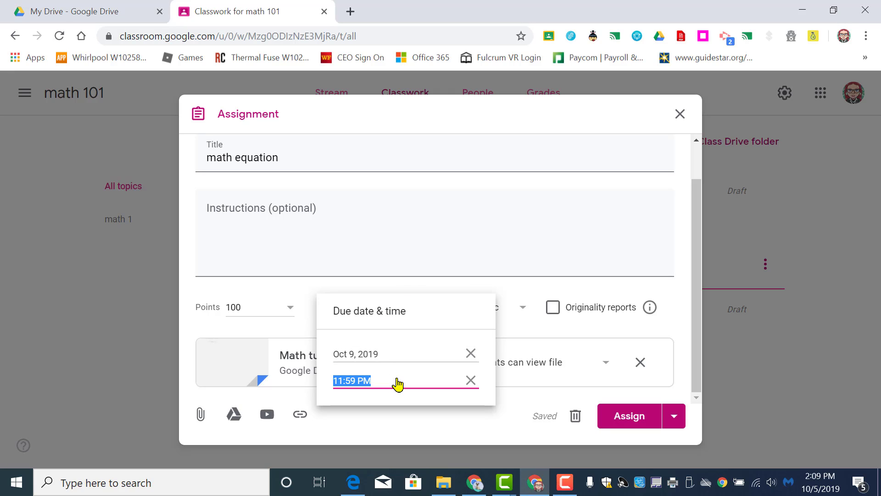
pyautogui.write('5pm')
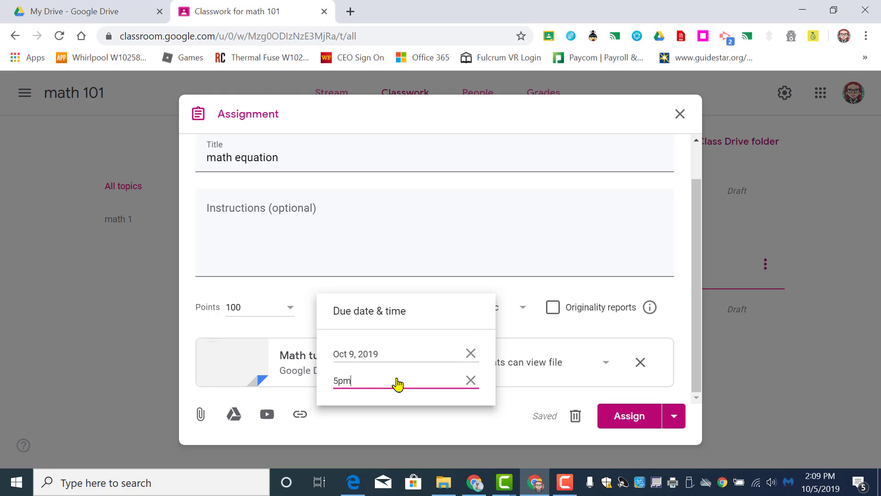
pyautogui.click(519, 365)
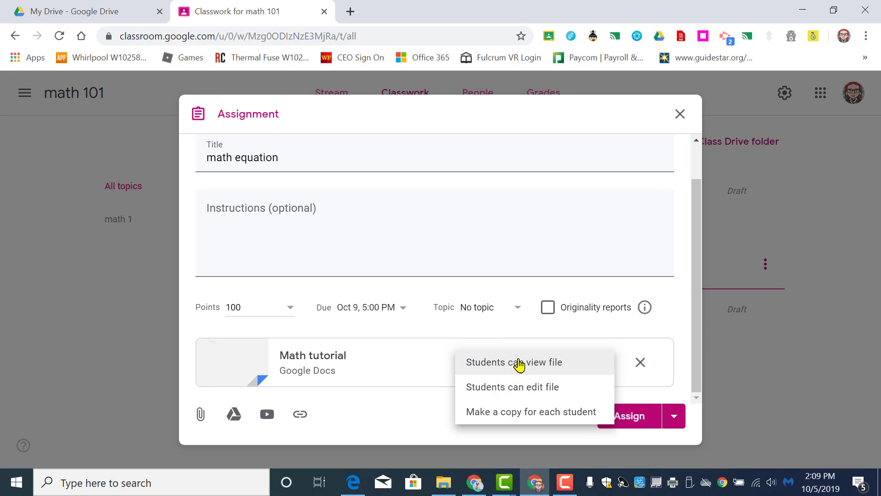
# Step: Create the topic "equations" for the assignment and set the Math tutorial attachment to make a copy for each student
pyautogui.click(512, 311)
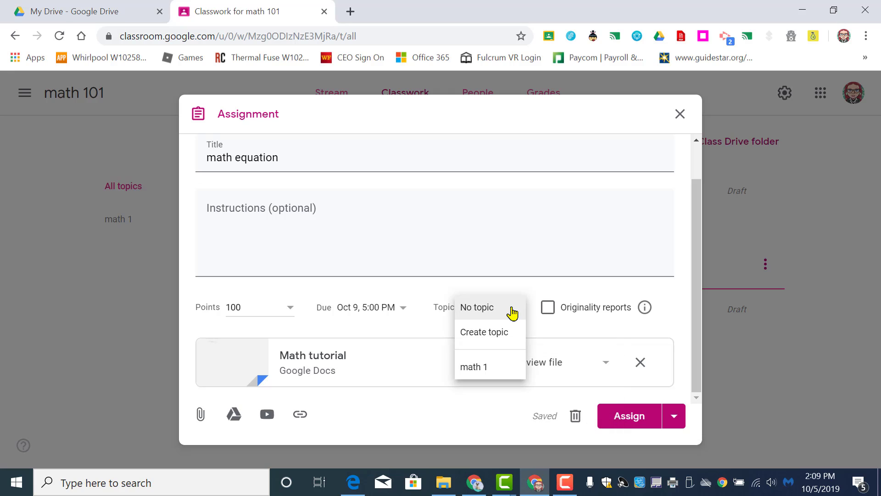
pyautogui.click(484, 334)
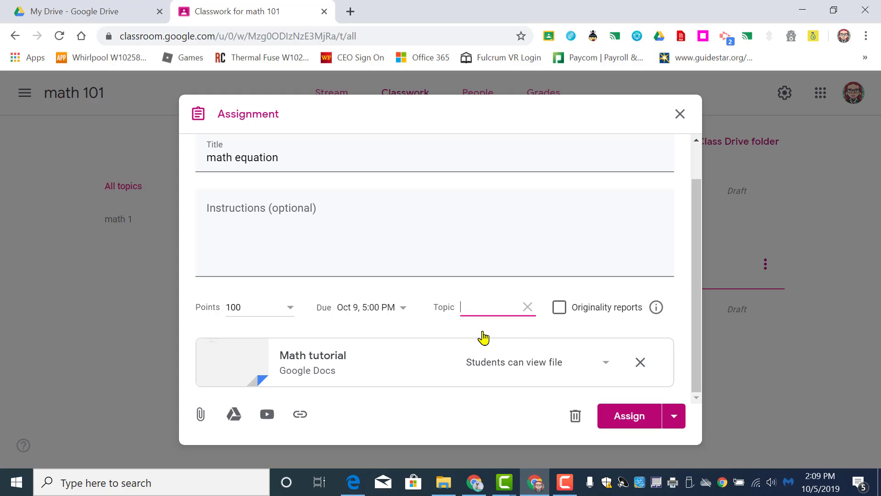
pyautogui.write('equations')
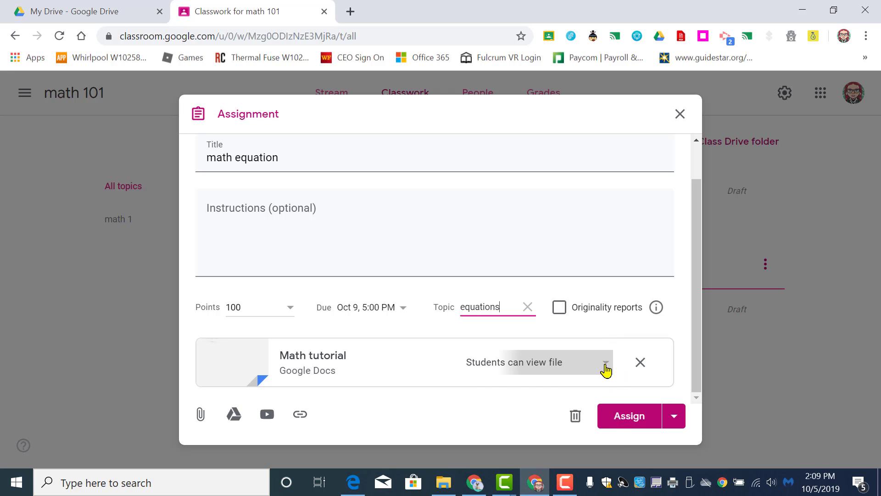
pyautogui.click(606, 367)
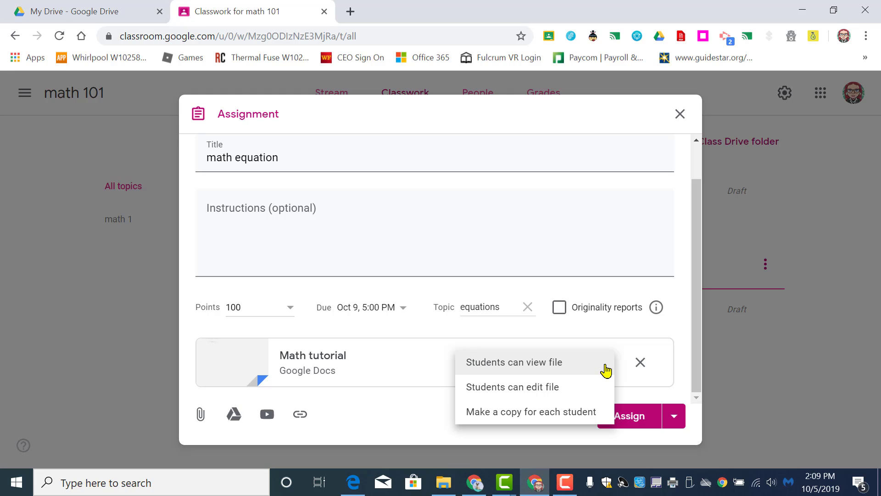
pyautogui.click(572, 415)
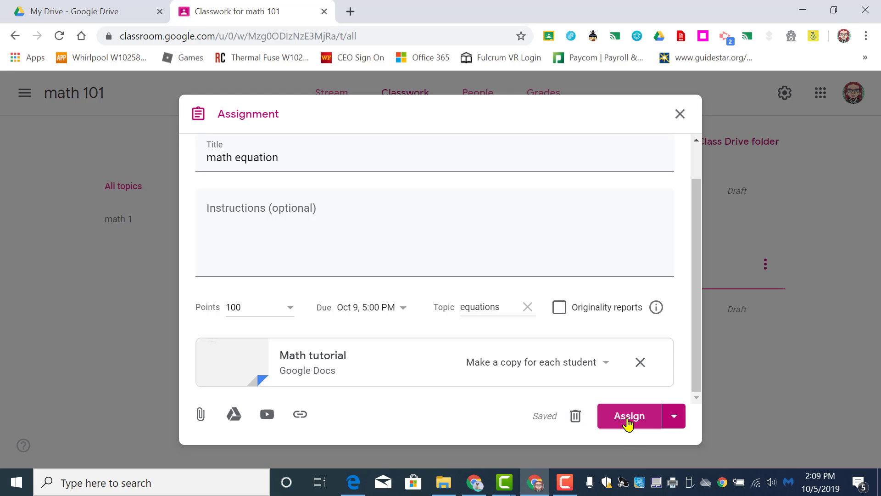
# Step: Schedule the math equation assignment for Oct 7, 2019 at 8:00 AM
pyautogui.click(674, 417)
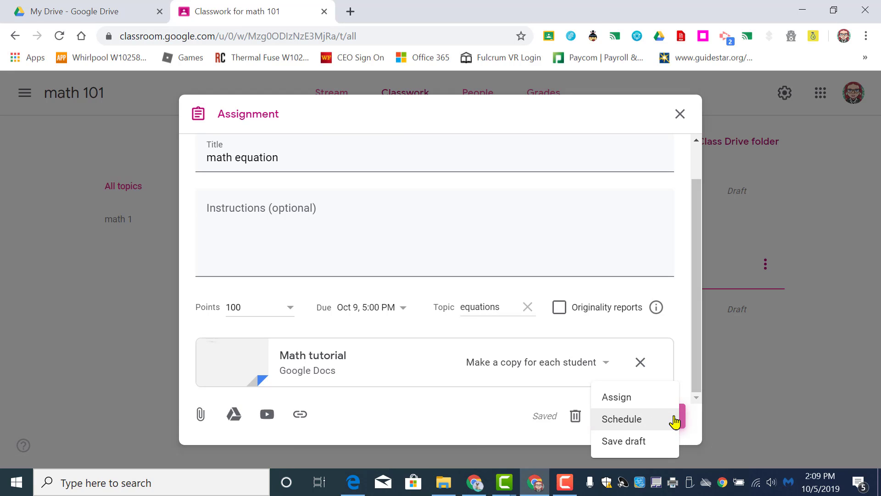
pyautogui.click(636, 428)
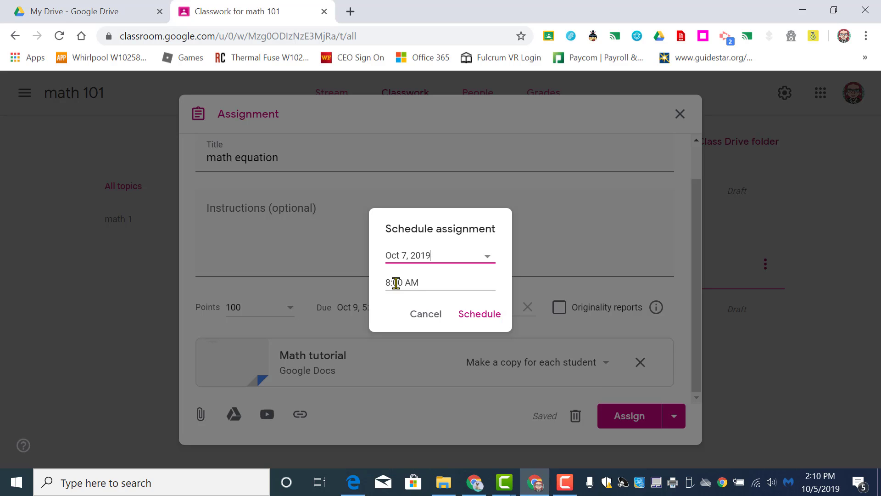
pyautogui.click(491, 316)
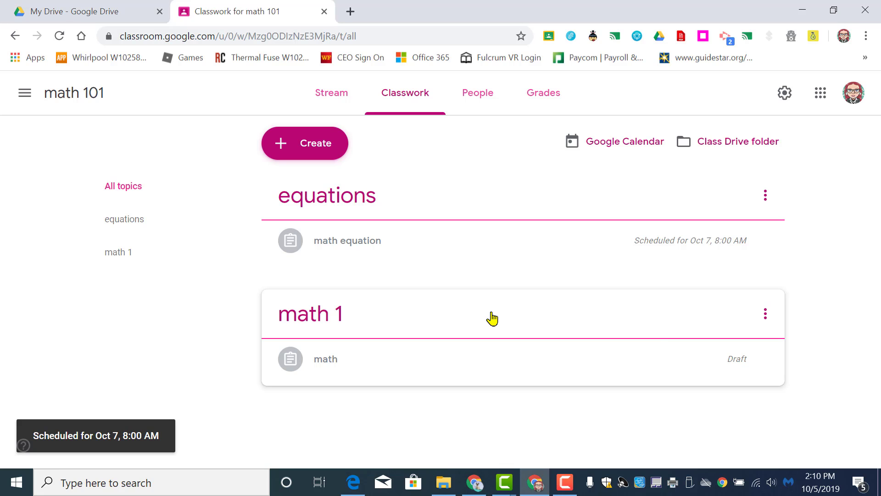
# Step: Open the draft assignment "math" under the math 1 topic for editing and assign it to the students
pyautogui.click(744, 362)
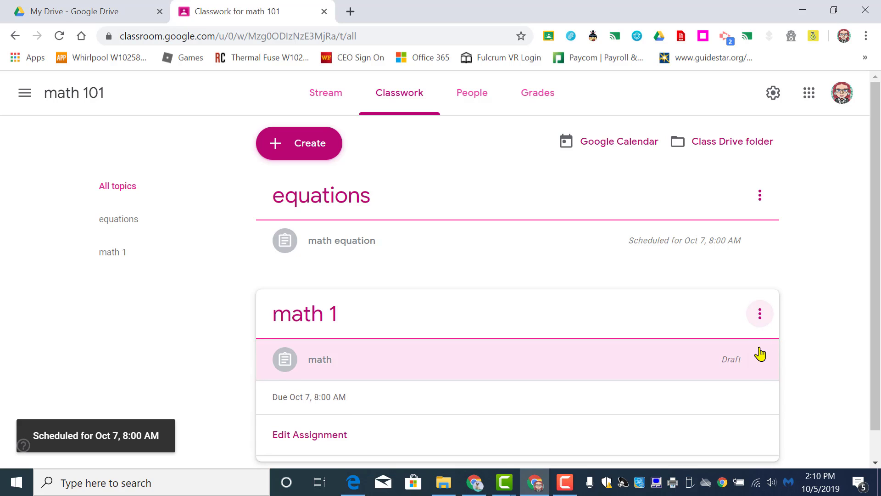
pyautogui.click(761, 363)
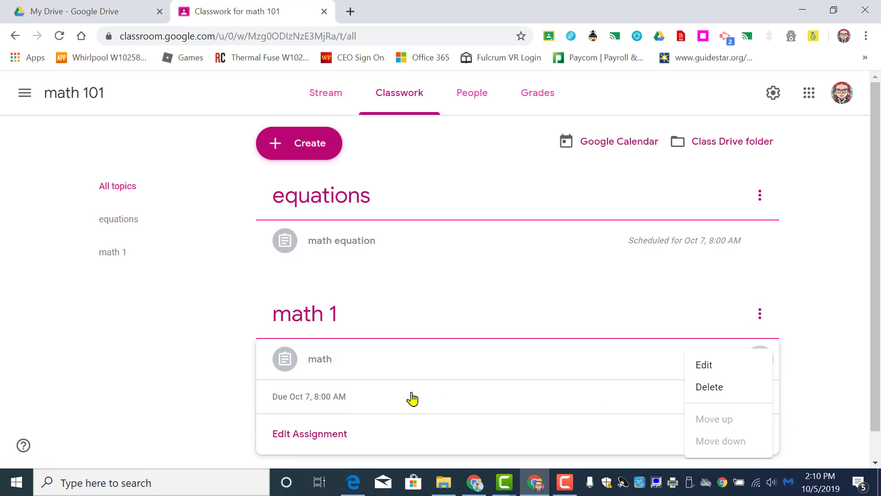
pyautogui.click(317, 440)
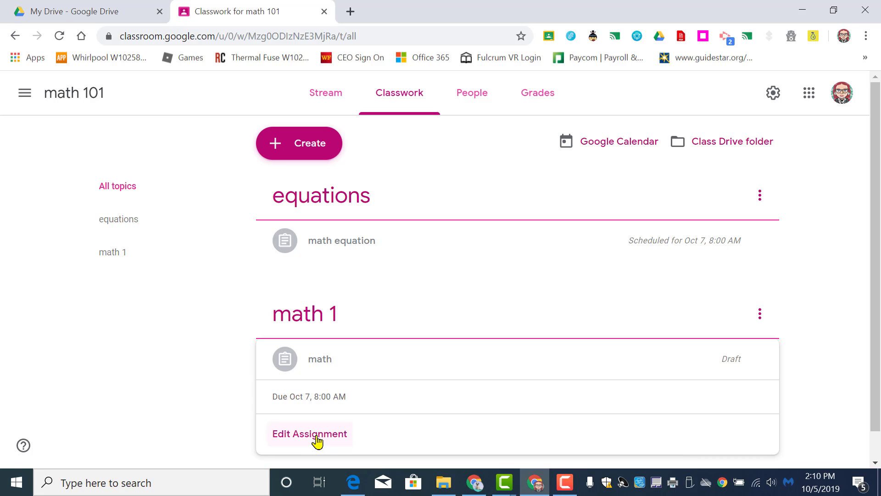
pyautogui.click(317, 441)
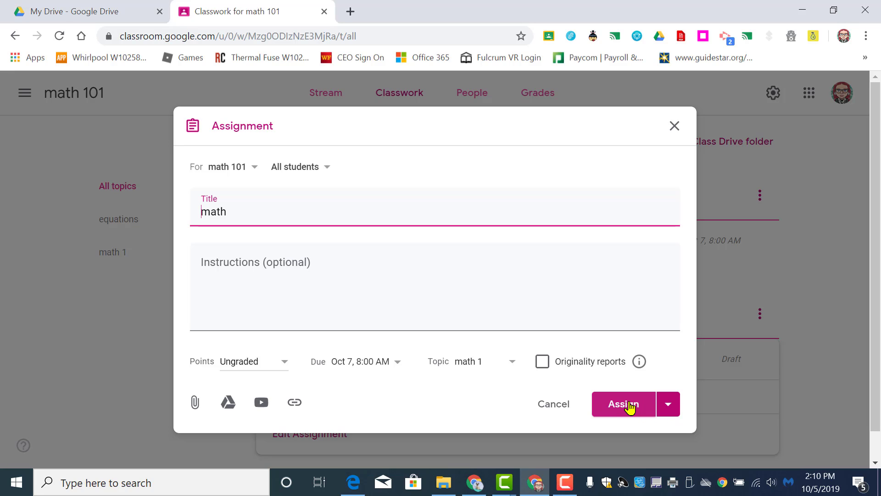
pyautogui.click(629, 406)
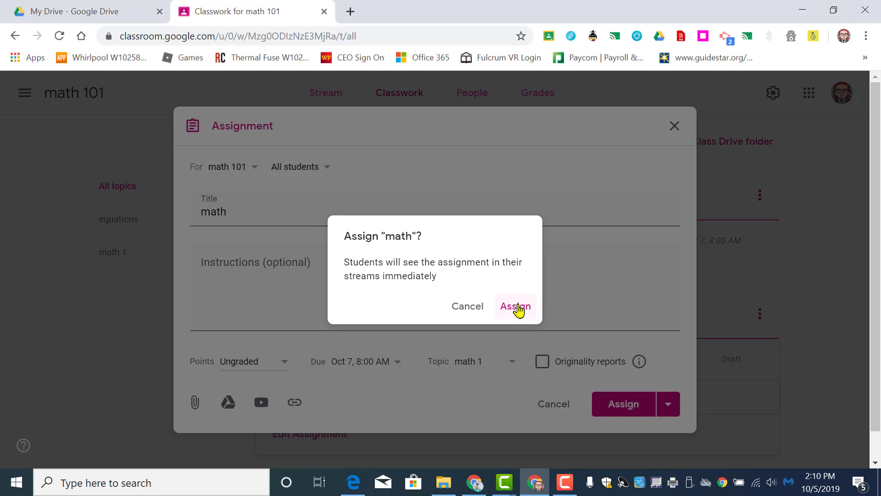
pyautogui.click(517, 307)
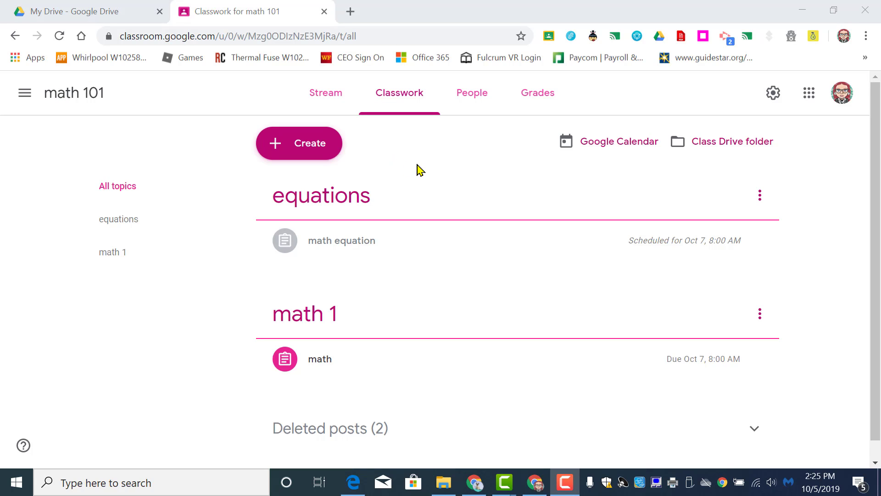
# Step: Start a new material post in Classwork and search YouTube for "equations" from its video attachment option
pyautogui.click(308, 141)
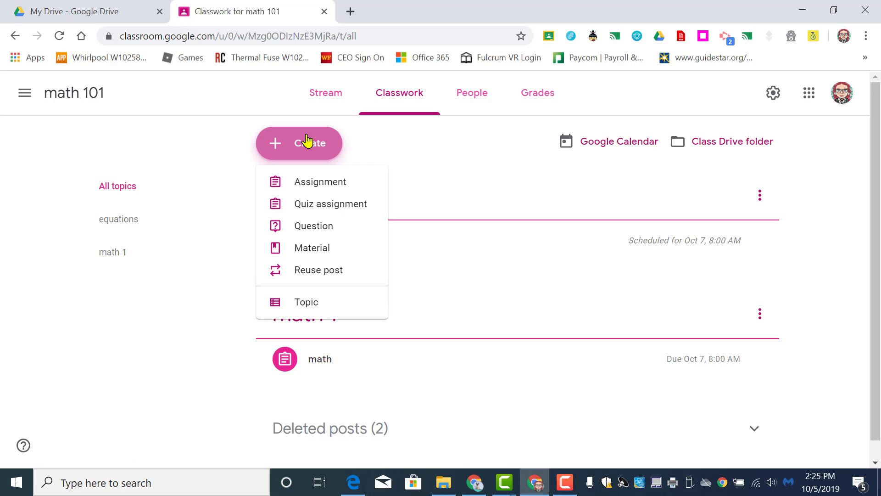
pyautogui.click(309, 250)
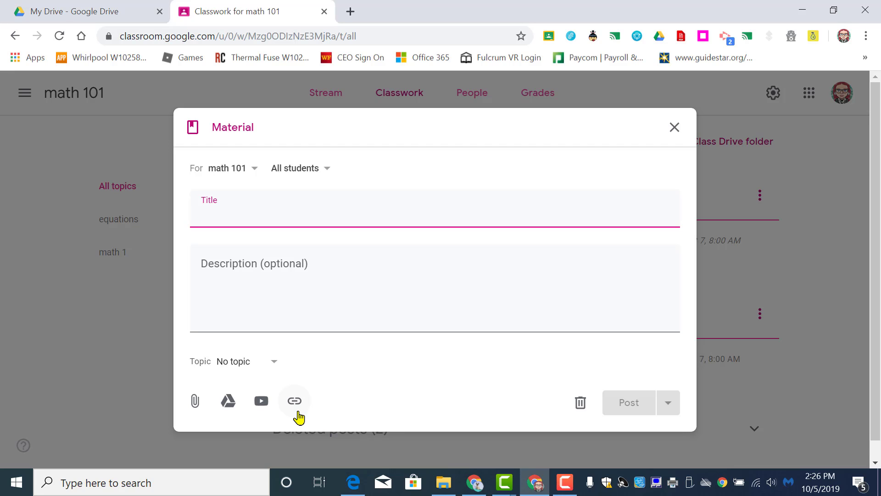
pyautogui.click(261, 405)
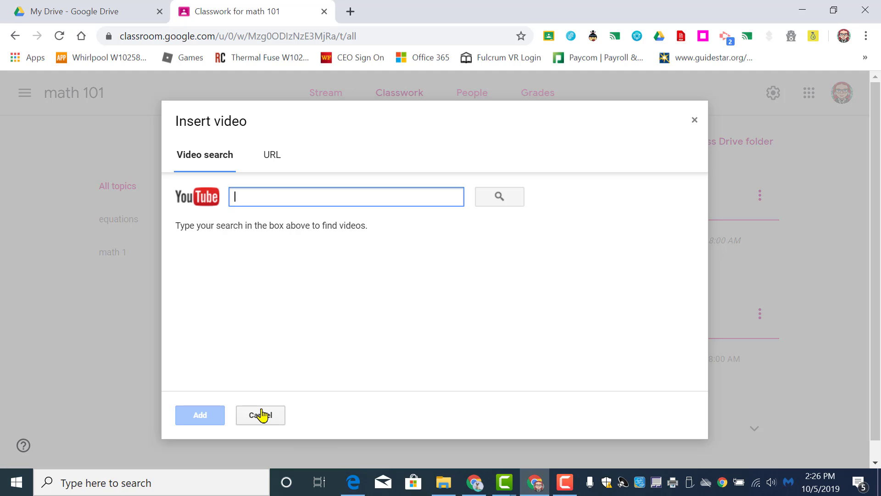
pyautogui.write('equations')
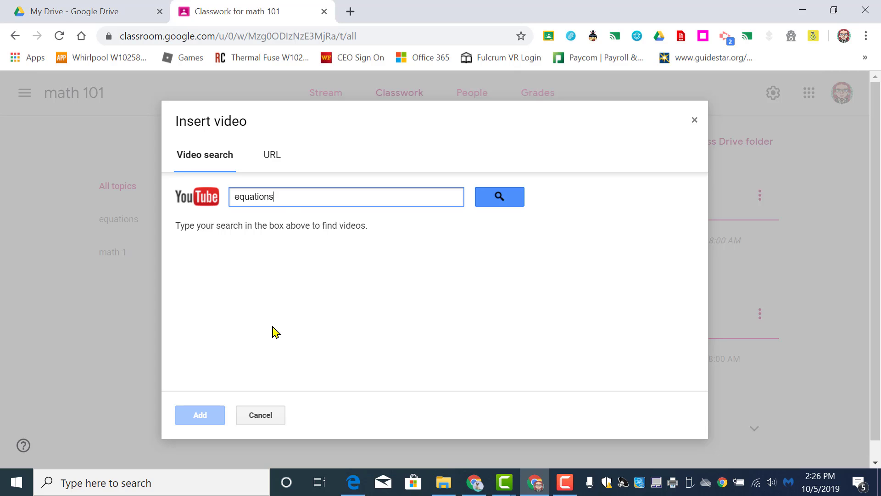
pyautogui.press('Return')
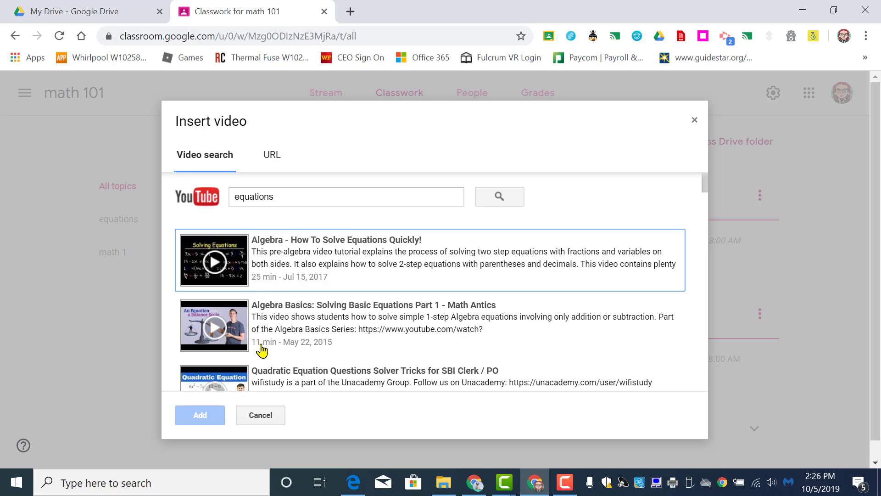
# Step: Attach the YouTube video "Algebra Shortcut Trick - how to solve equations instantly (2)" to the material
pyautogui.scroll(-5, 711, 212)
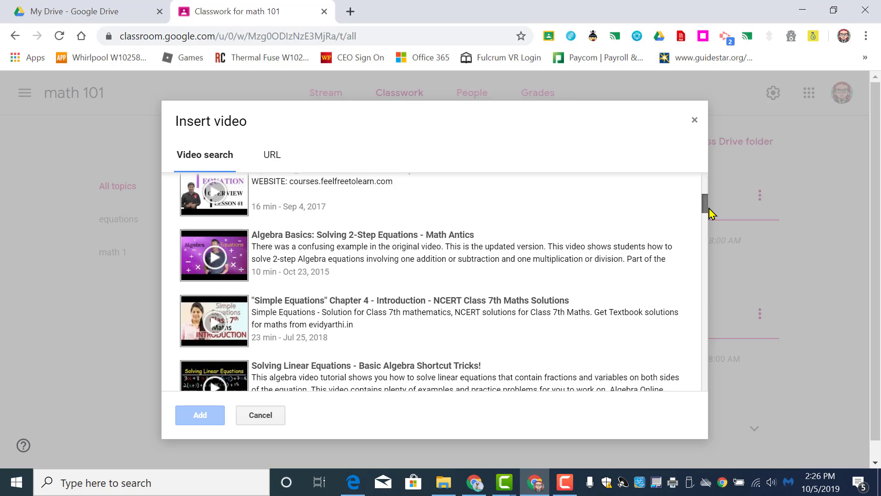
pyautogui.scroll(-1, 711, 212)
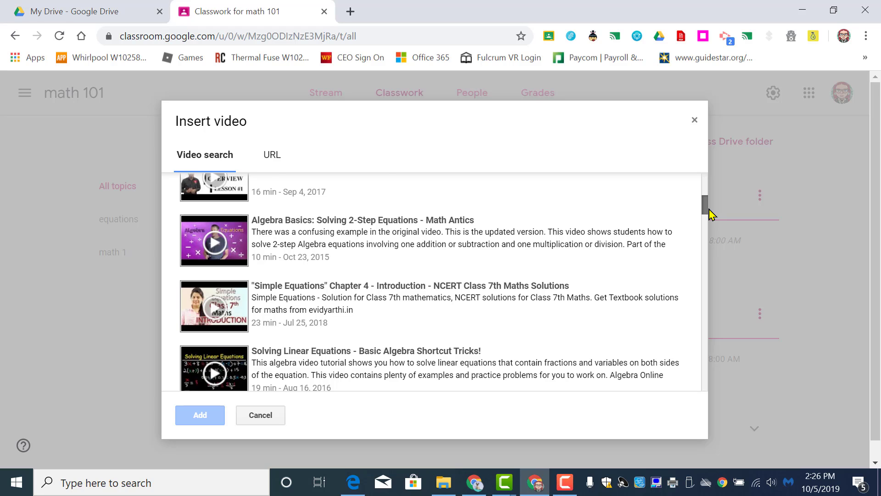
pyautogui.scroll(4, 711, 212)
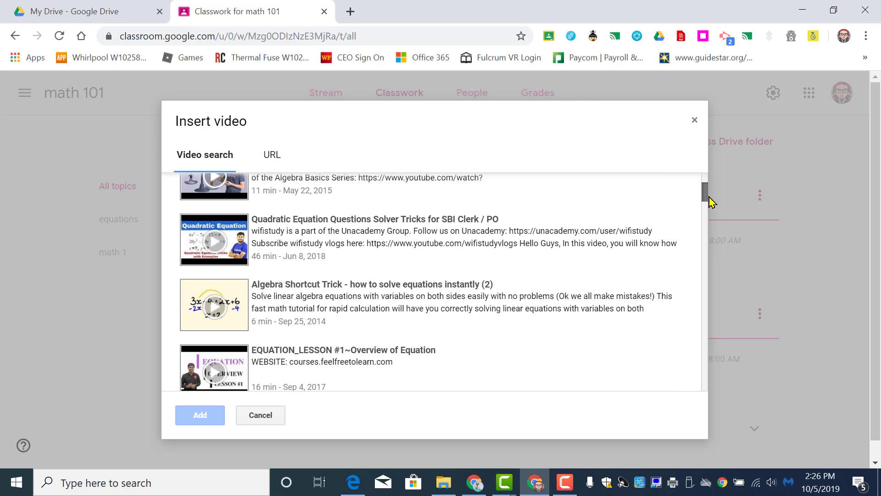
pyautogui.scroll(-1, 711, 202)
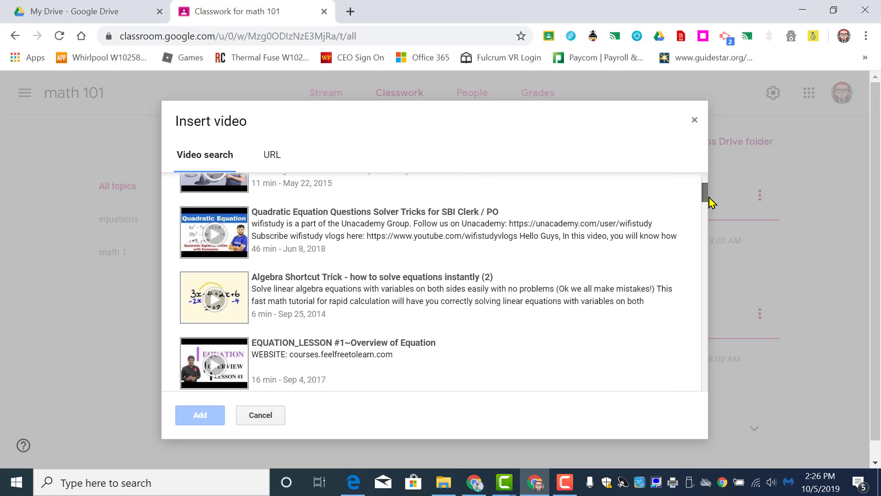
pyautogui.click(237, 314)
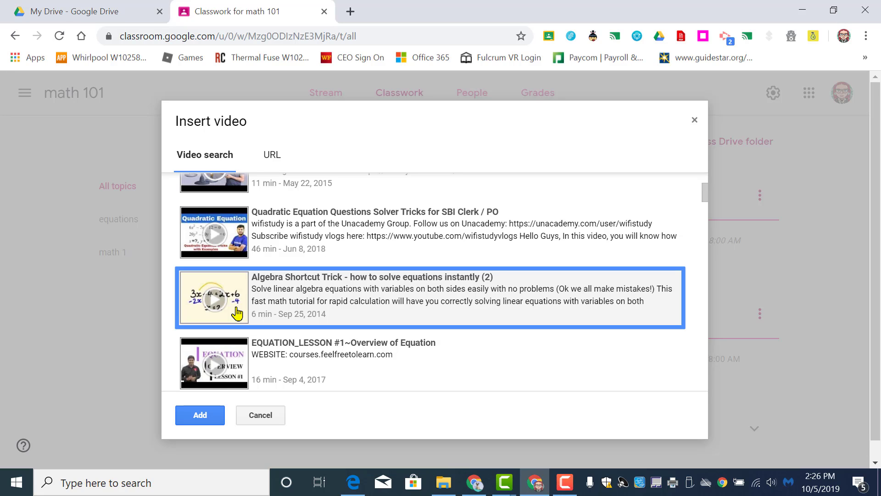
pyautogui.click(201, 419)
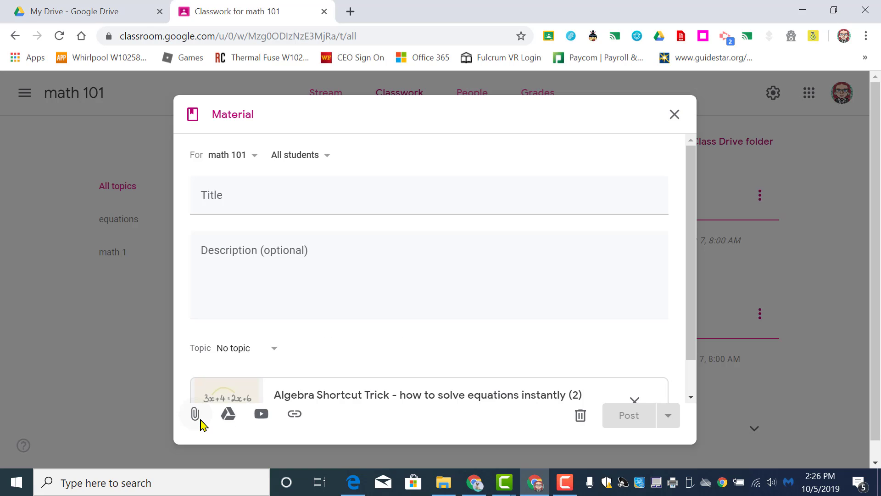
# Step: Title the material "algebra short cut tricks watch me first", assign it to the equations topic and post it
pyautogui.click(296, 208)
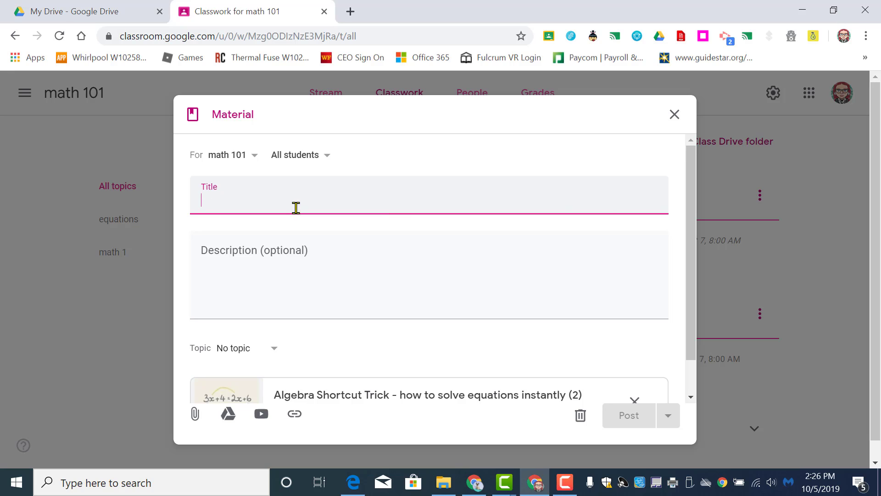
pyautogui.write('al')
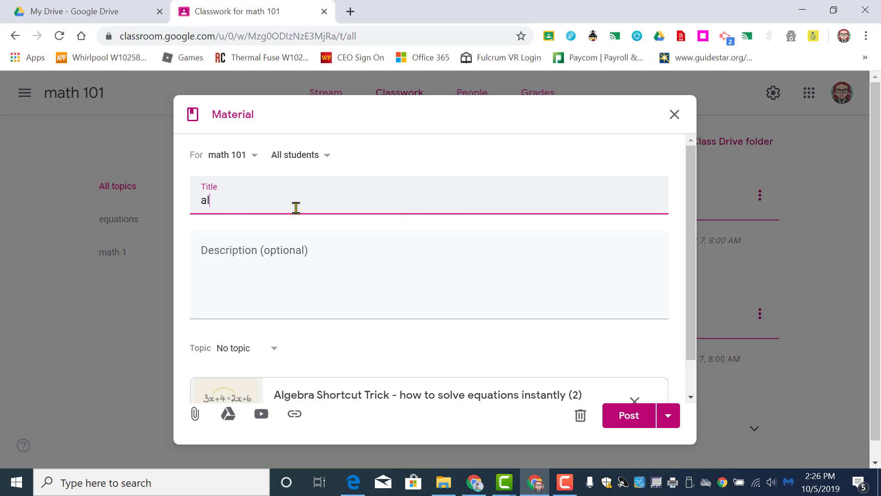
pyautogui.write('gebra short cut tricks watch me first')
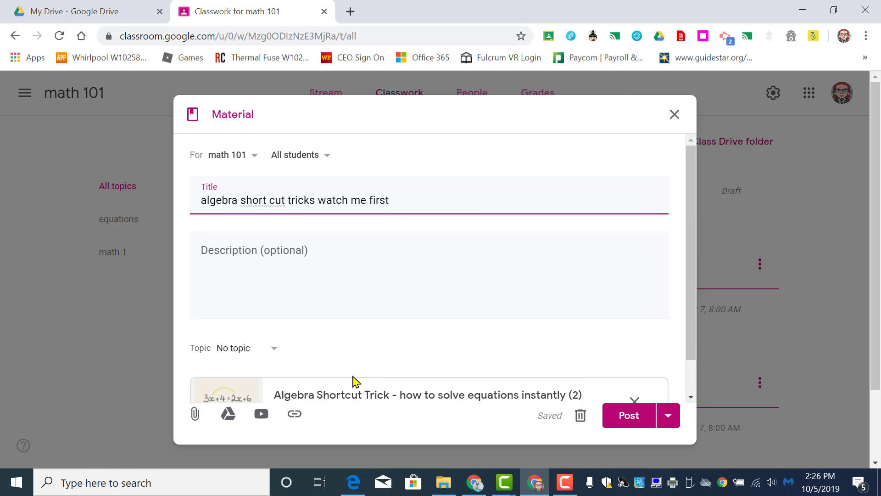
pyautogui.click(281, 354)
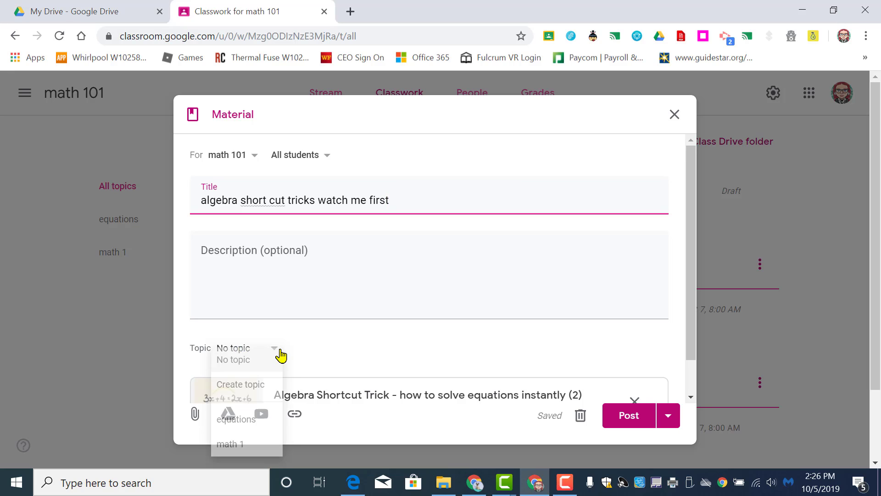
pyautogui.click(252, 432)
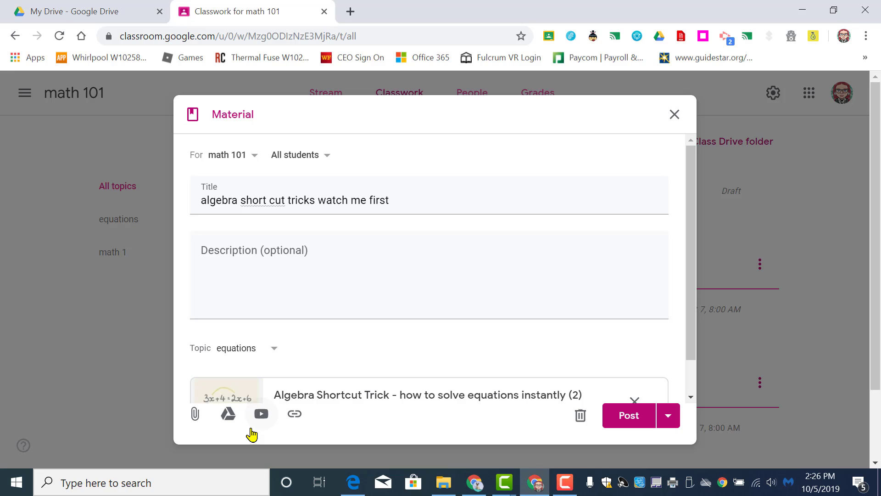
pyautogui.click(626, 419)
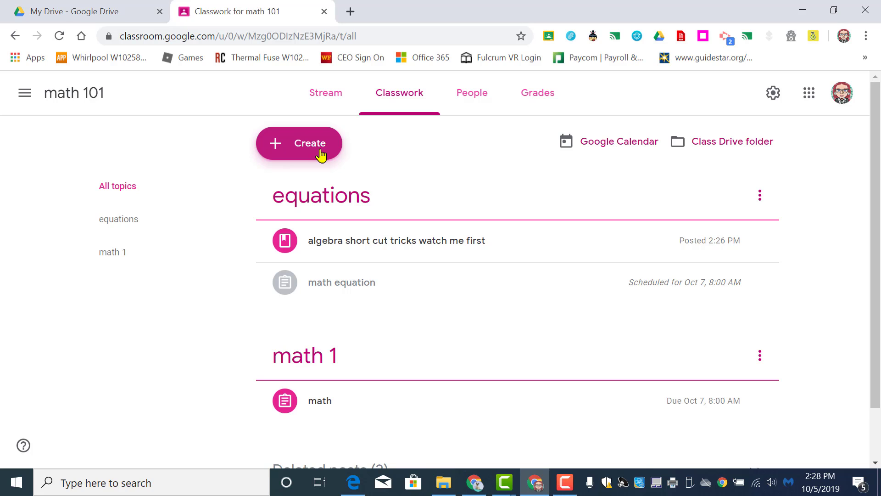
# Step: Reuse the "Body System Pre-survey" post from the 5th grade STEAM class, with new copies of all attachments
pyautogui.click(321, 155)
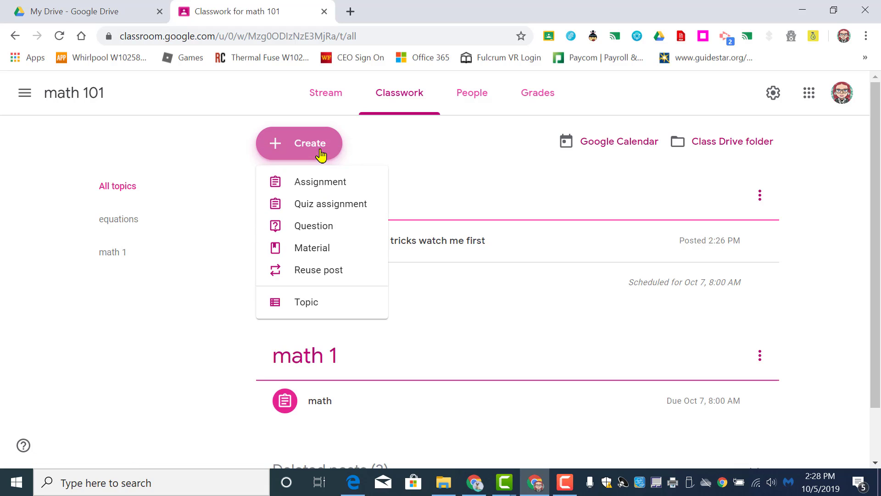
pyautogui.click(324, 271)
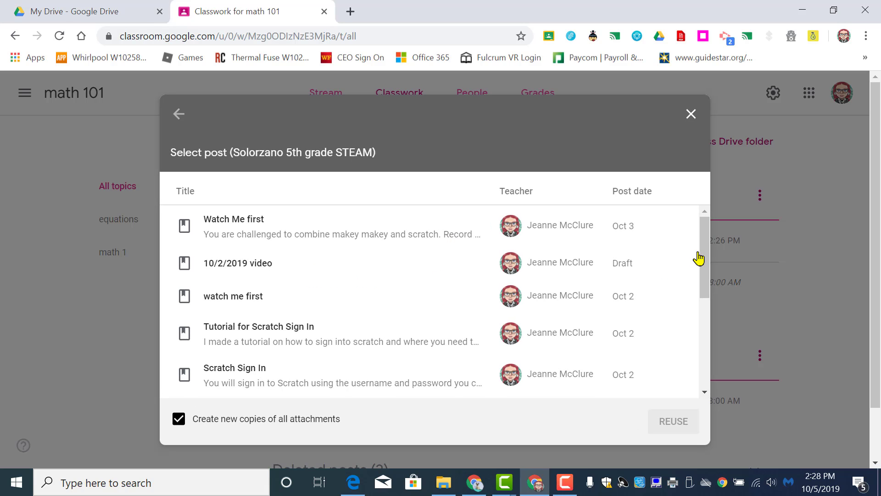
pyautogui.moveTo(706, 255); pyautogui.dragTo(747, 366)
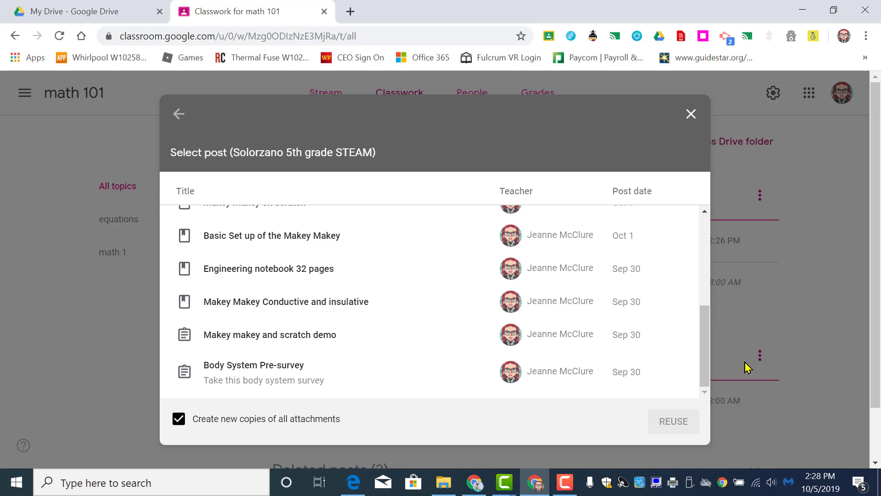
pyautogui.click(257, 381)
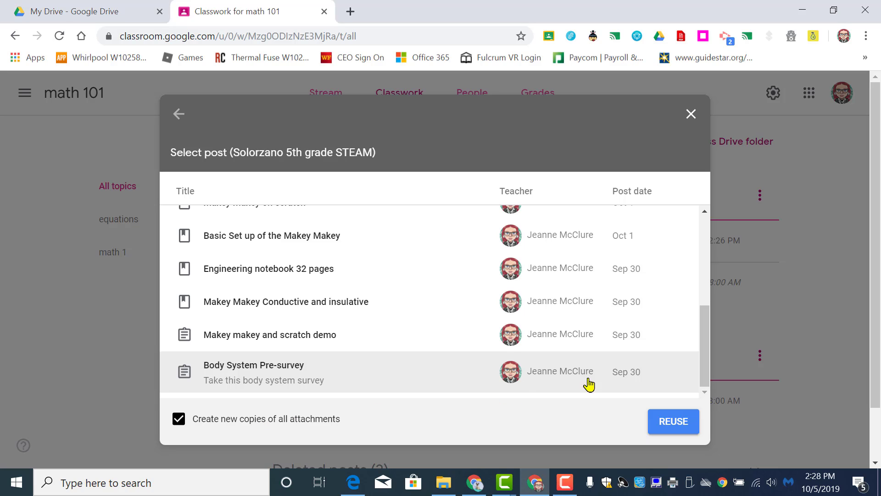
pyautogui.click(675, 430)
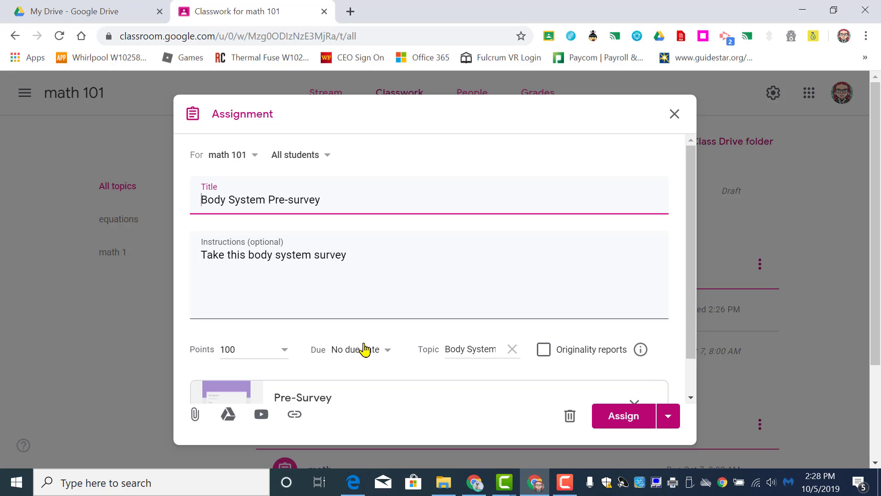
# Step: Set the due date of the Body System Pre-survey assignment to Oct 11, 2019
pyautogui.click(377, 350)
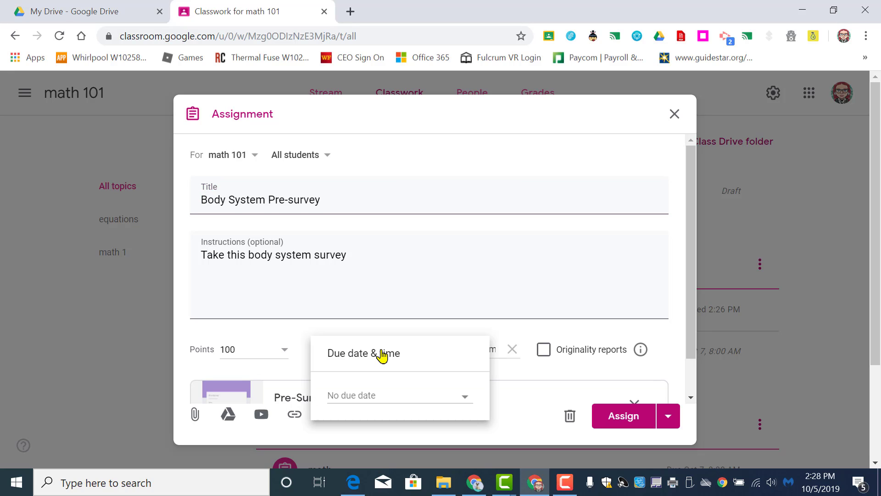
pyautogui.click(389, 395)
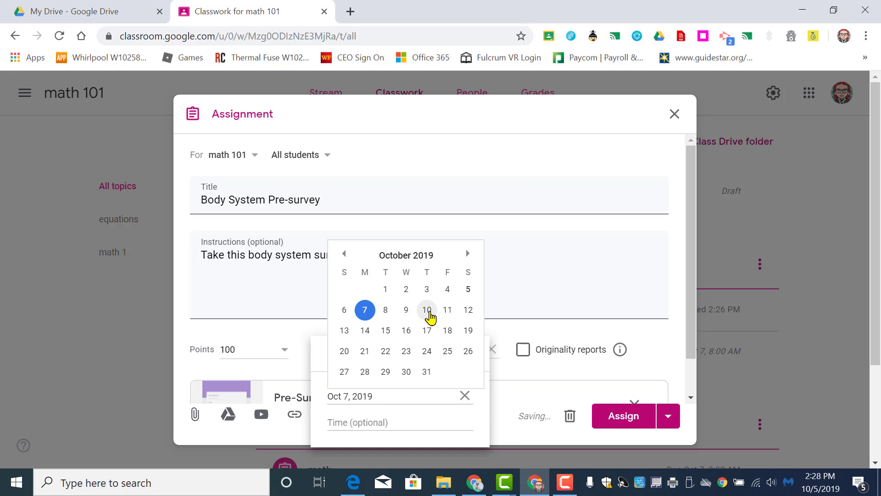
pyautogui.click(446, 311)
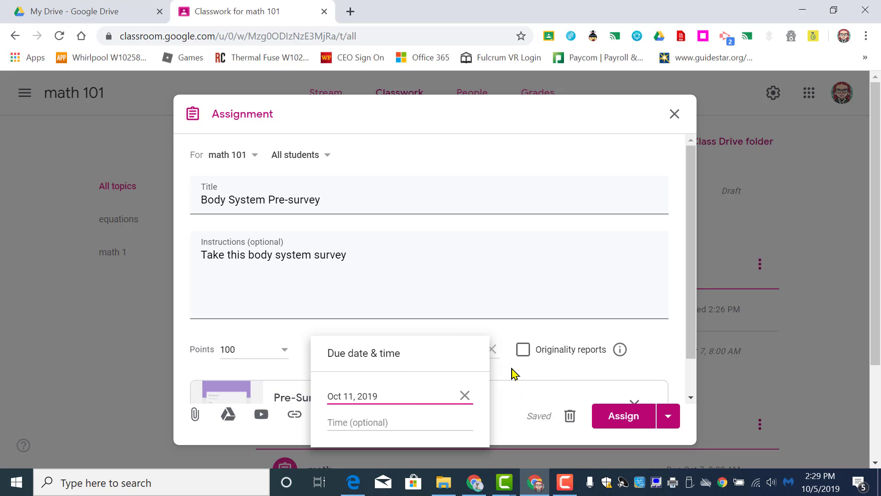
pyautogui.click(564, 367)
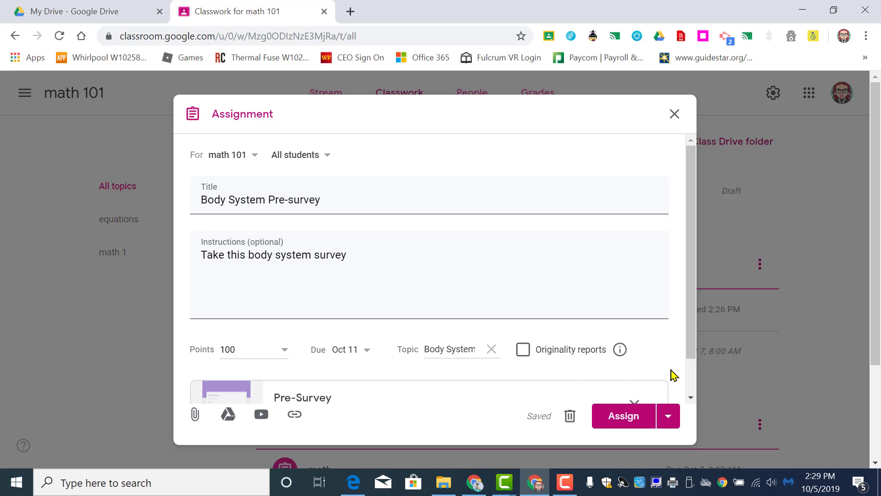
# Step: Assign the Body System Pre-survey with its attached Pre-Survey form to all math 101 students
pyautogui.scroll(-1, 694, 360)
pyautogui.moveTo(694, 357); pyautogui.dragTo(695, 388)
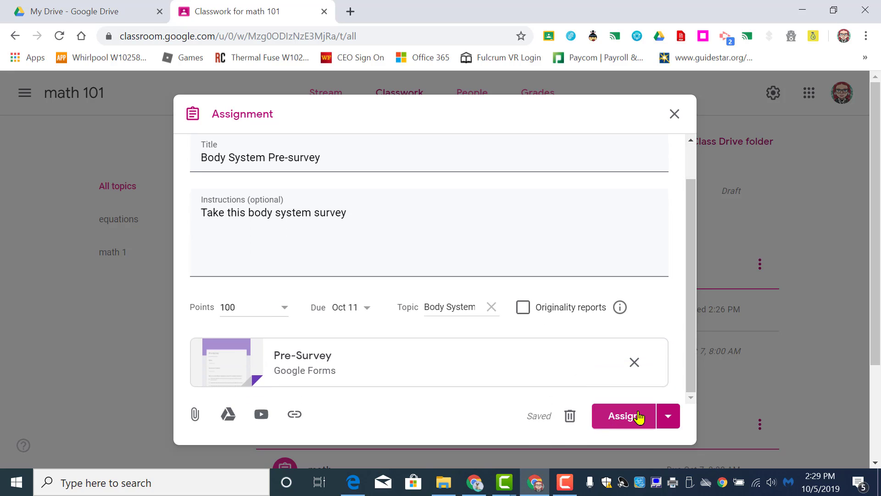
pyautogui.click(670, 419)
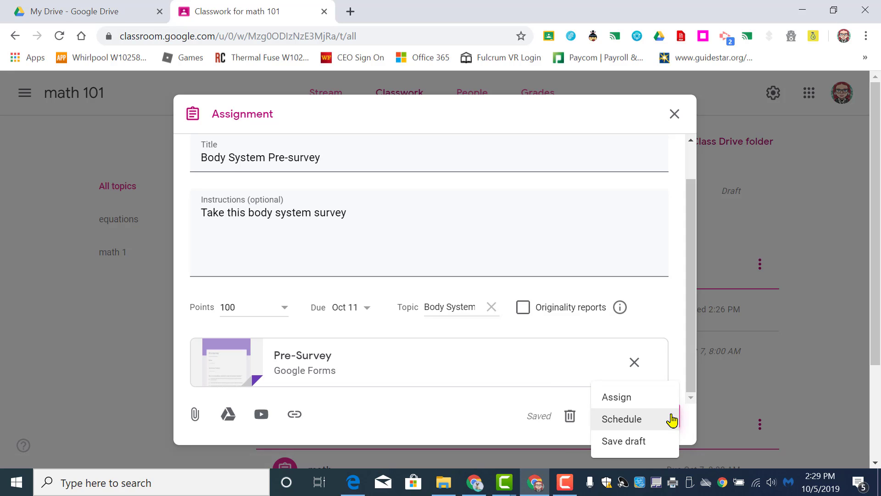
pyautogui.click(635, 405)
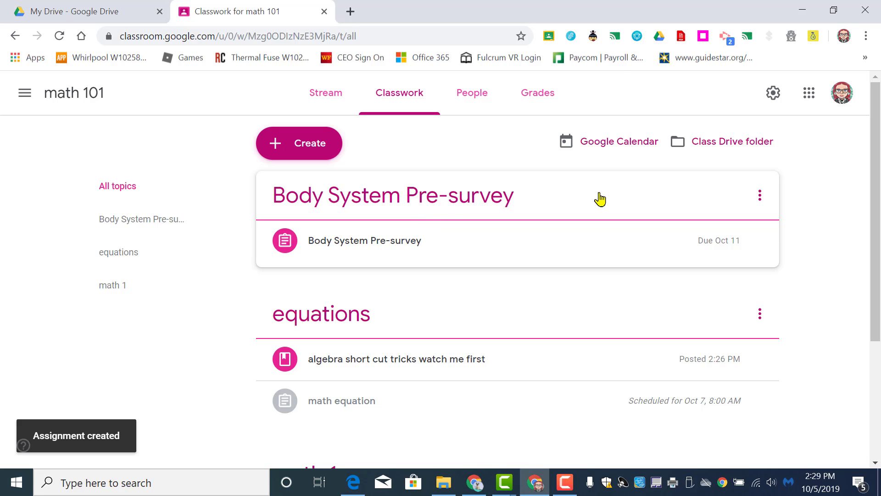
pyautogui.moveTo(876, 196); pyautogui.dragTo(878, 314)
pyautogui.moveTo(878, 314); pyautogui.dragTo(877, 224)
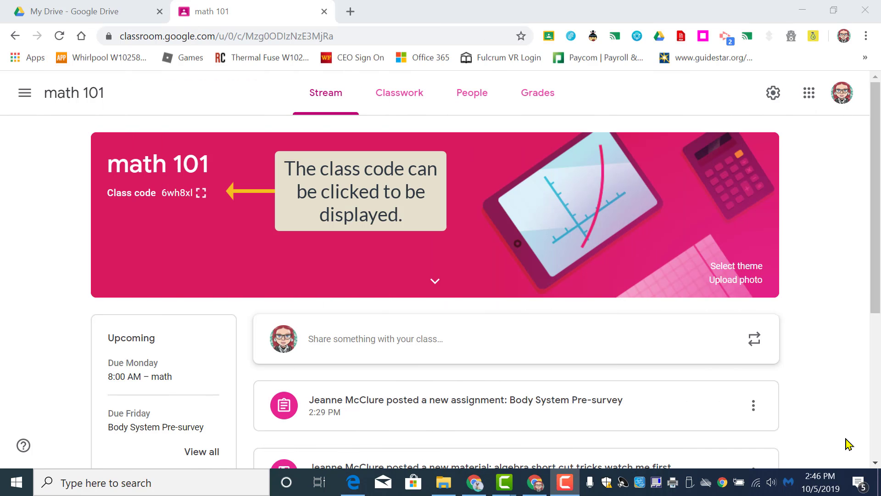
# Step: Go to the overview of all classes and display the options for joining or creating a class
pyautogui.click(23, 106)
pyautogui.click(73, 108)
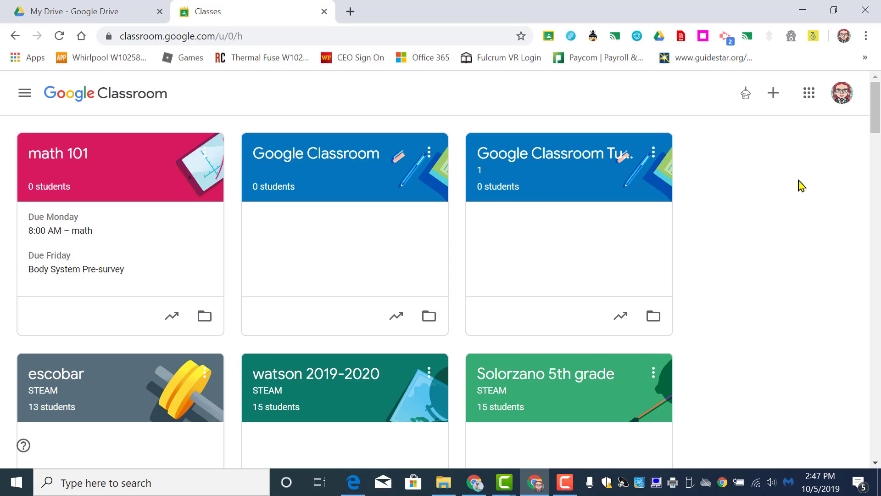
pyautogui.click(774, 96)
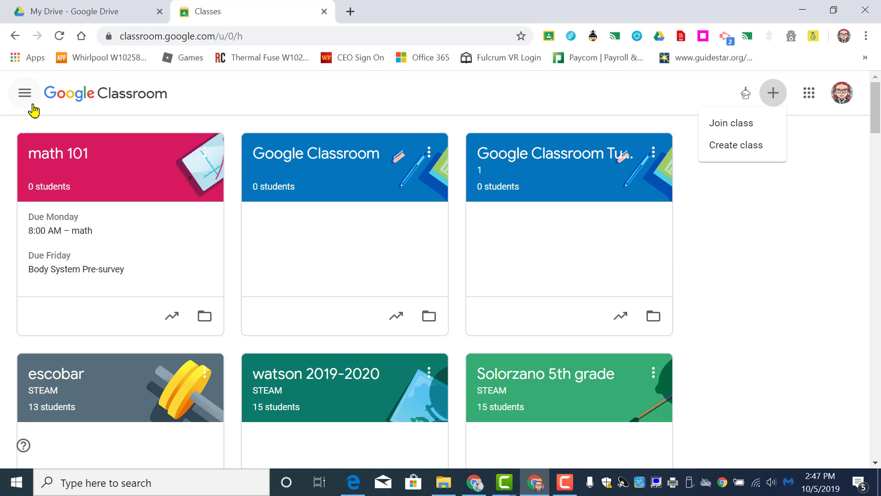
# Step: Open the people list of the math 101 class and invite a student found by name
pyautogui.click(73, 158)
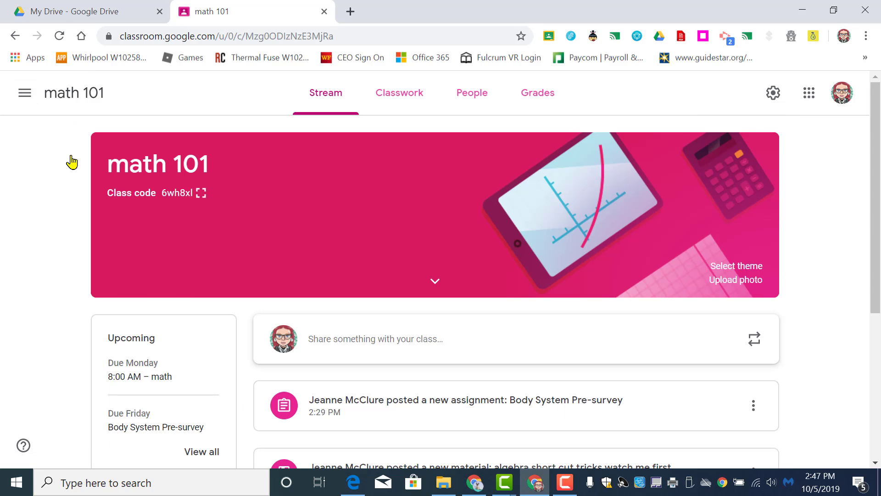
pyautogui.click(475, 98)
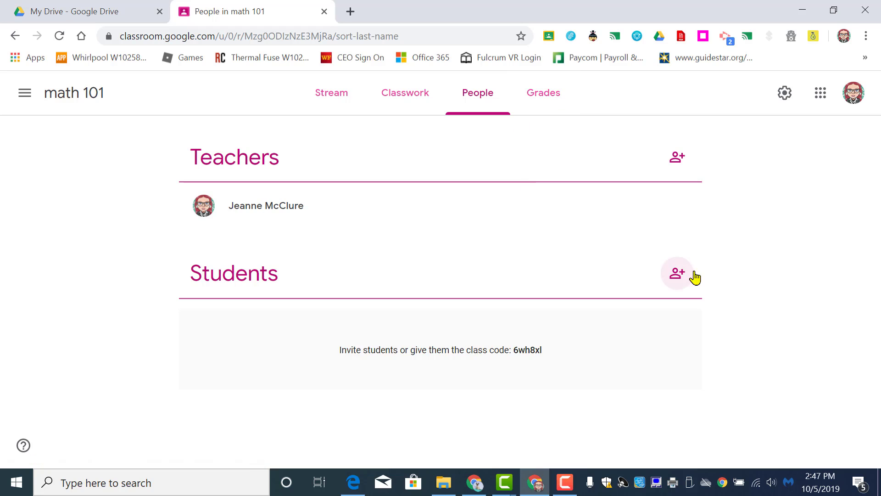
pyautogui.click(679, 274)
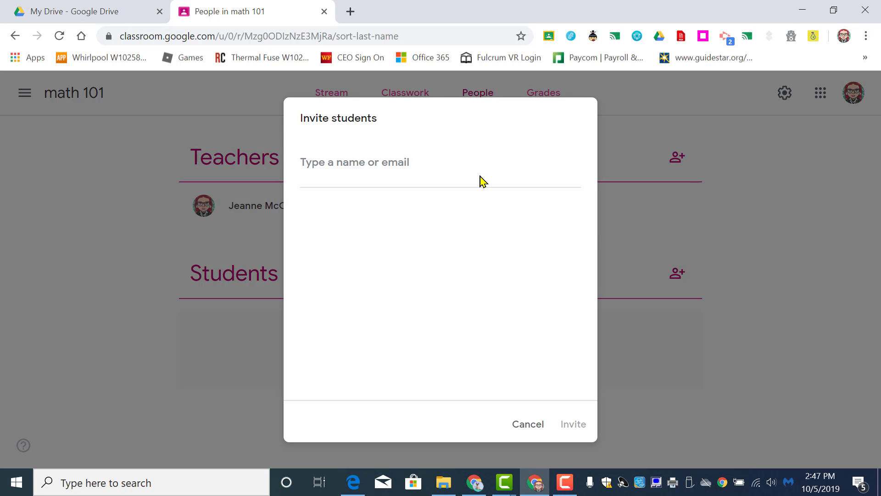
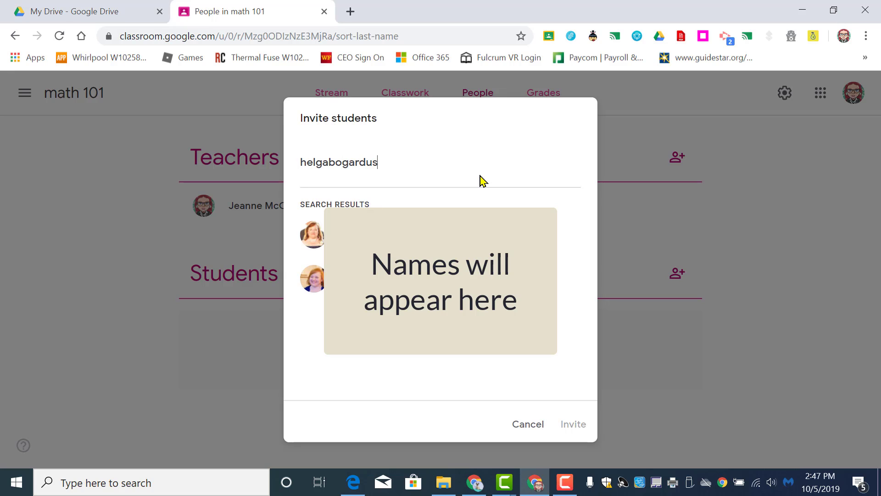
pyautogui.click(434, 252)
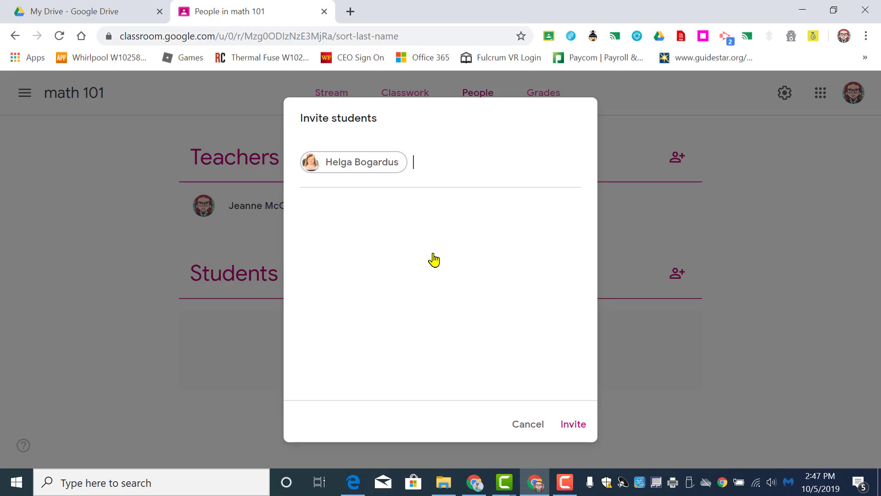
pyautogui.click(567, 426)
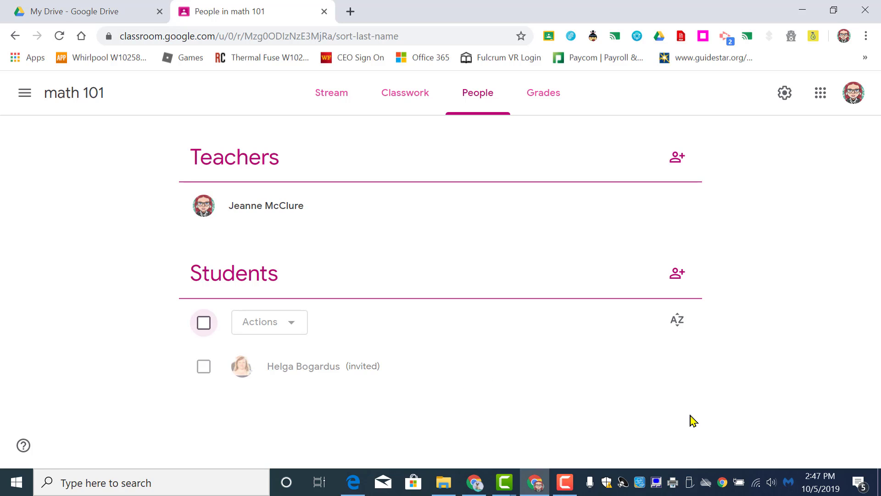
# Step: Remove the invited student from the math 101 class
pyautogui.click(204, 367)
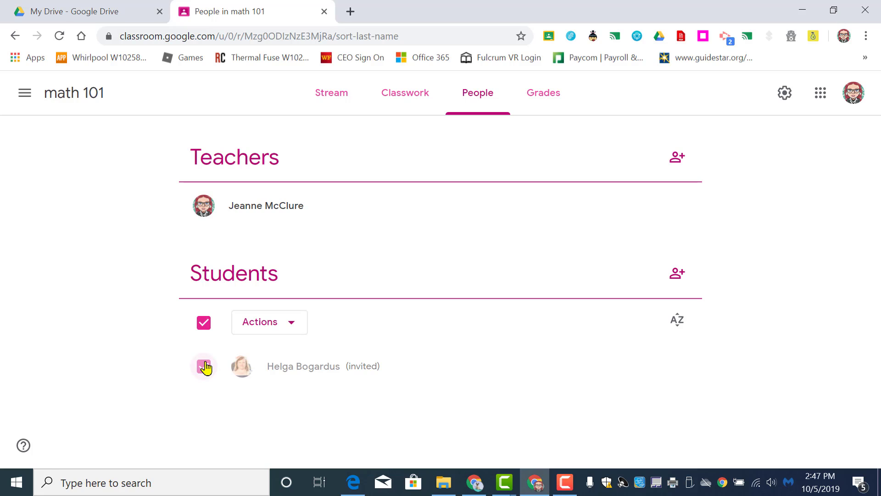
pyautogui.click(292, 326)
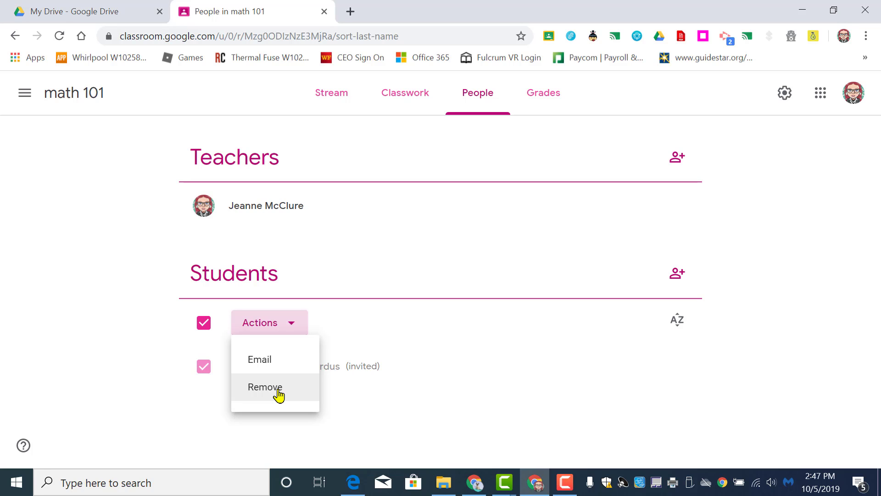
pyautogui.click(279, 393)
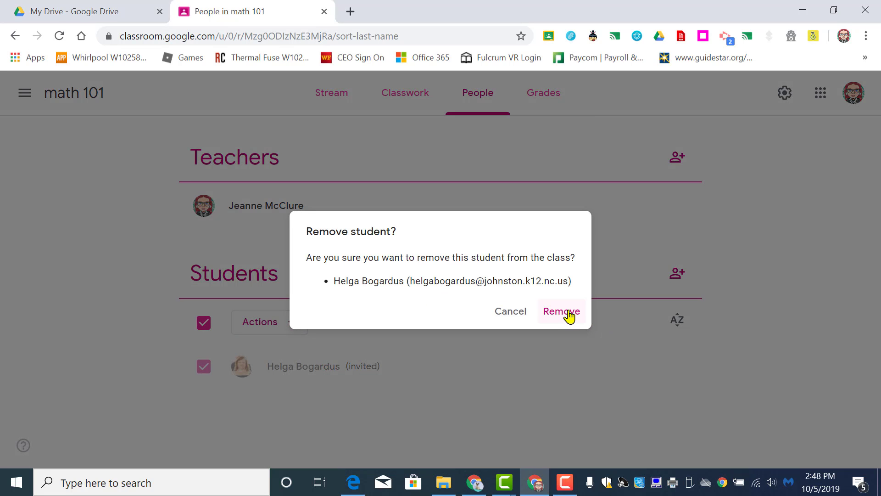
pyautogui.click(569, 313)
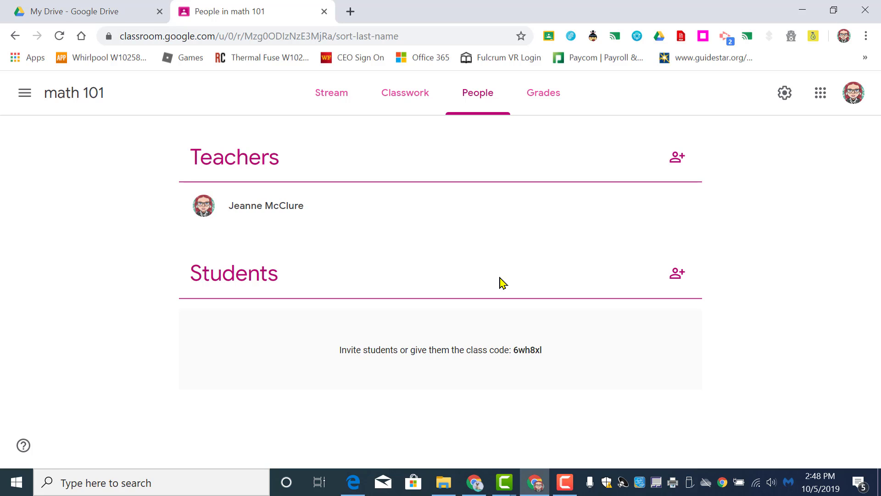
# Step: View the form for inviting teachers to math 101 and close it without sending an invitation
pyautogui.click(679, 160)
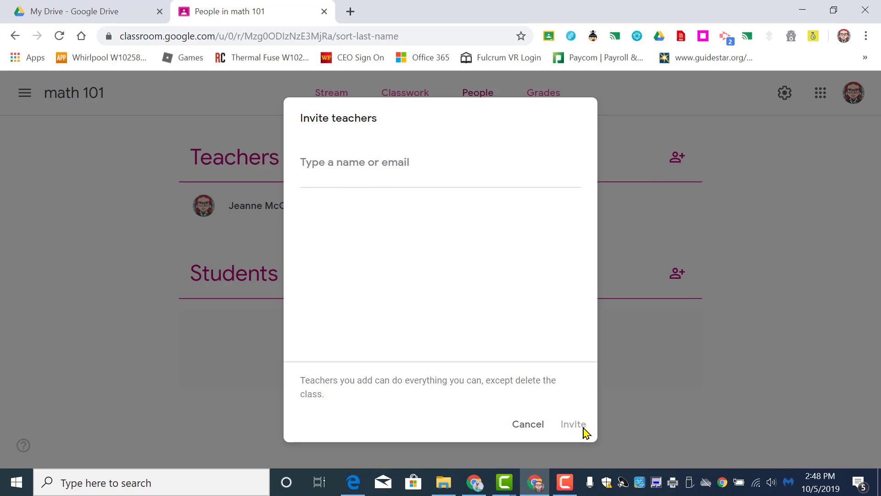
pyautogui.click(524, 423)
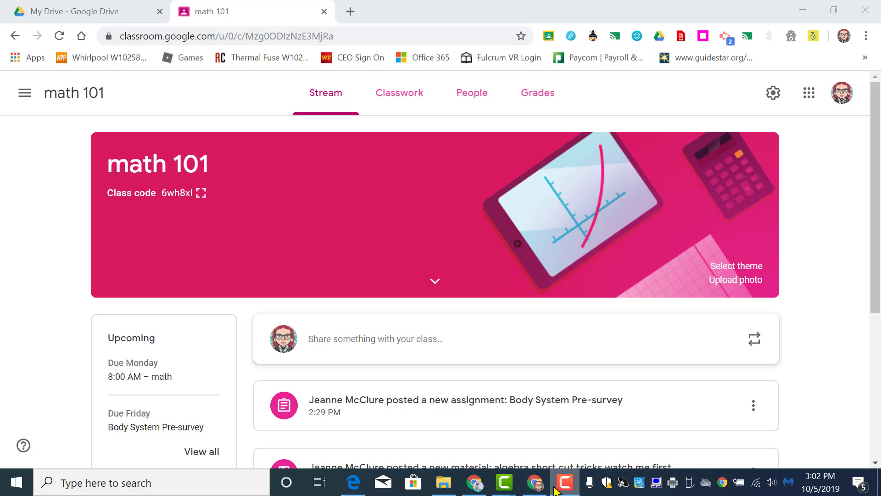
pyautogui.moveTo(541, 489)
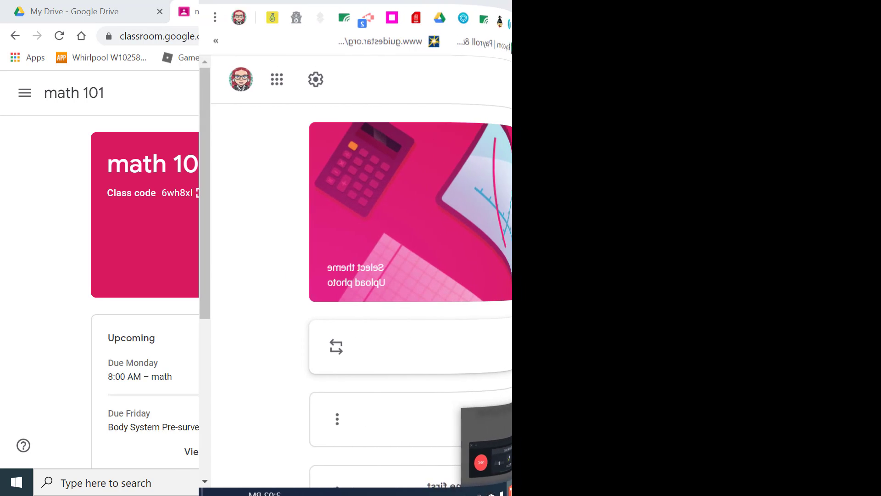